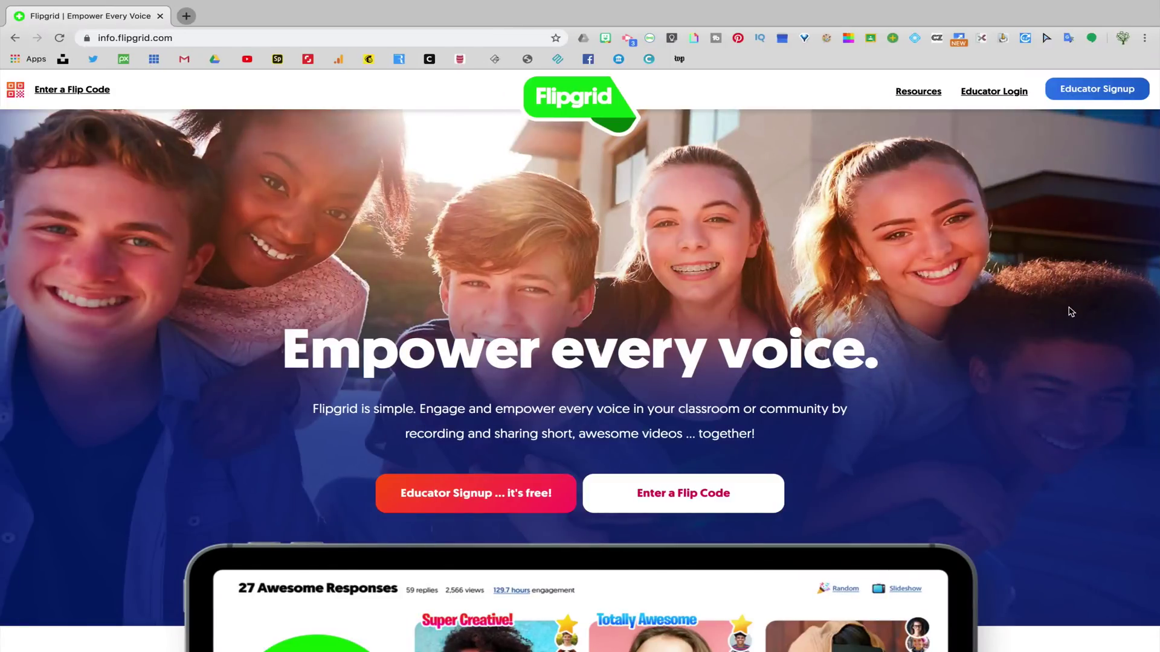
- Sign up as an educator and start making the first grid
left_click(476, 493)
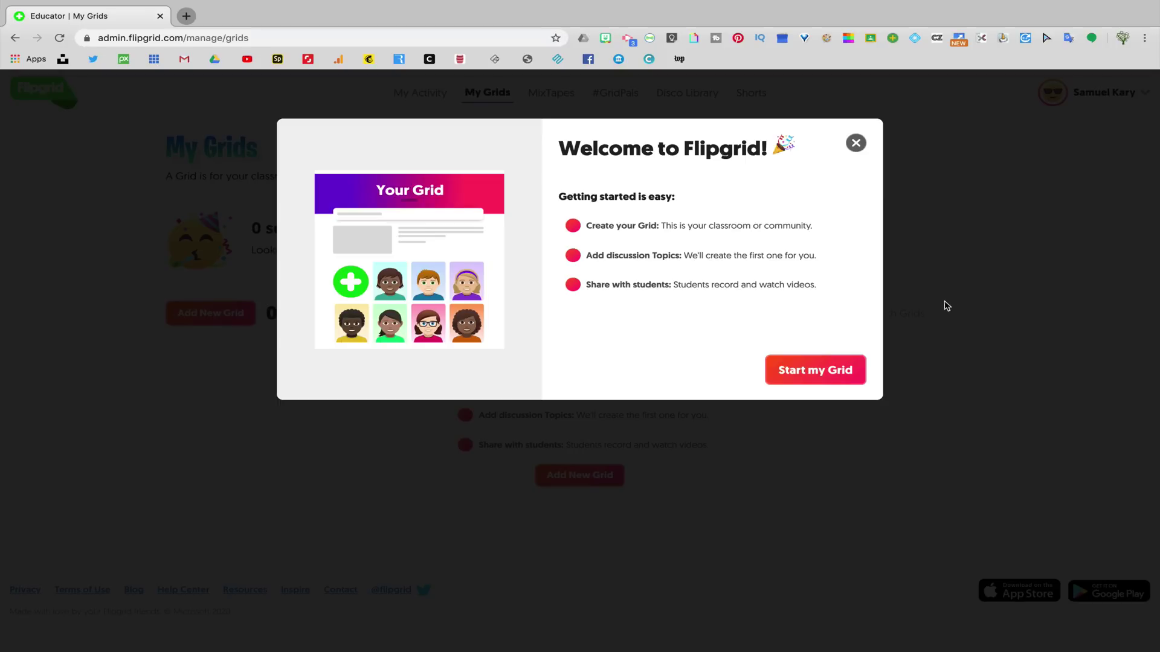
left_click(830, 376)
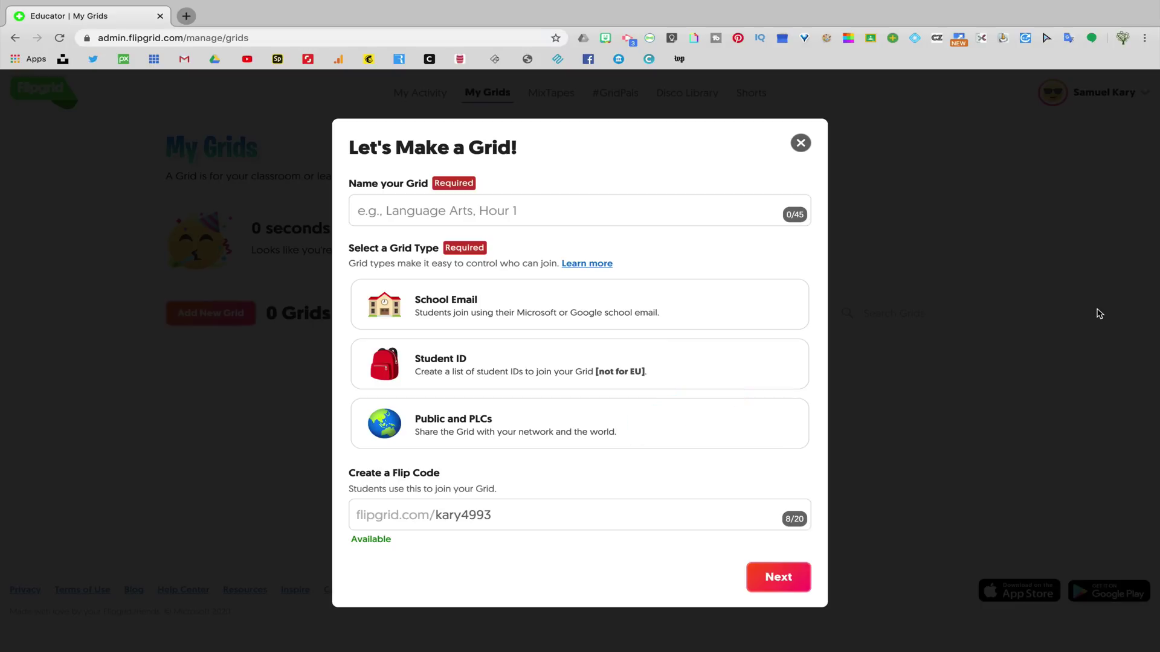
- Name the grid '6th Grade Humanities 6.1', choose School Email access, and enter a custom flip code
left_click(659, 210)
type("6th Grade Humanities 6.1")
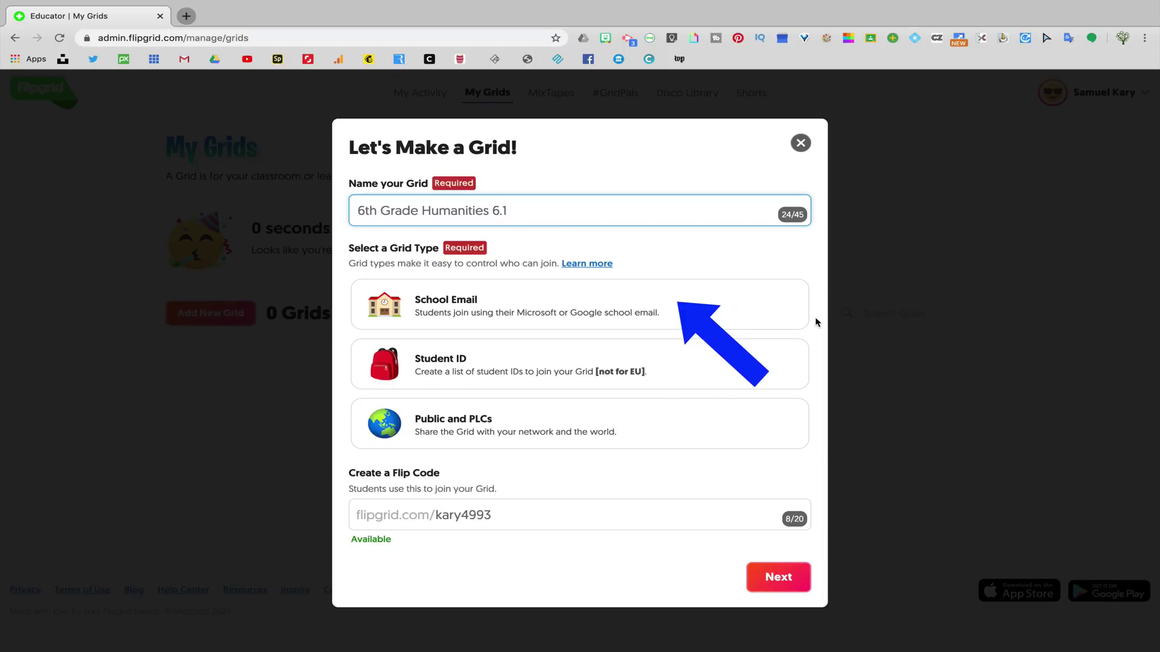
left_click(754, 311)
left_click_drag(536, 515, 434, 517)
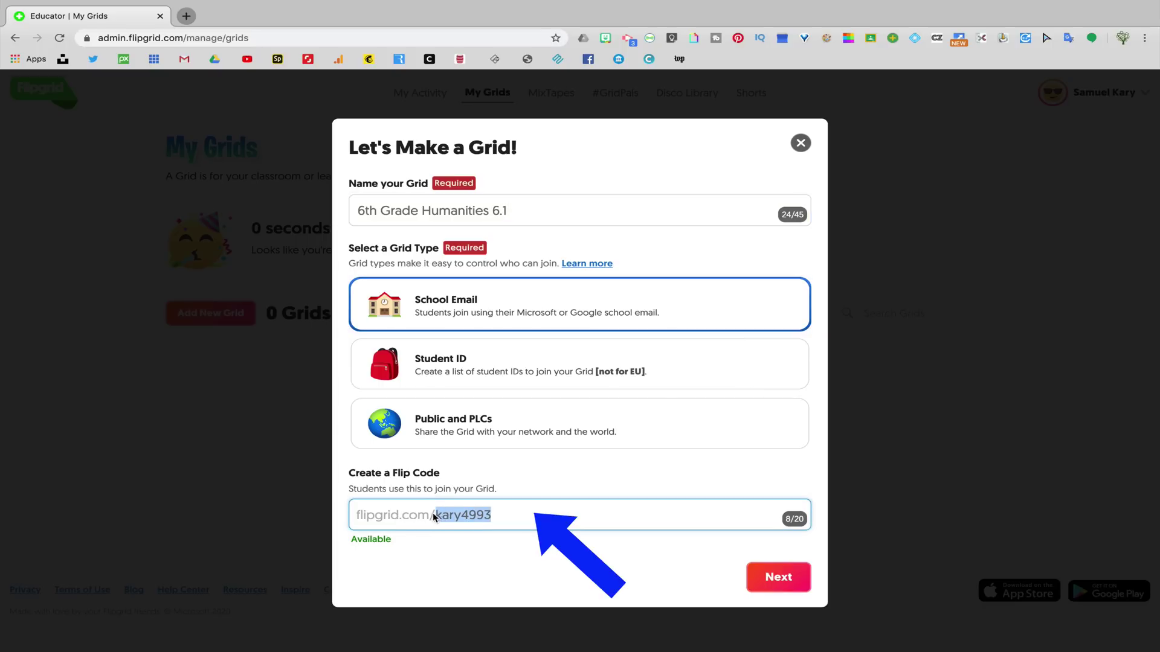
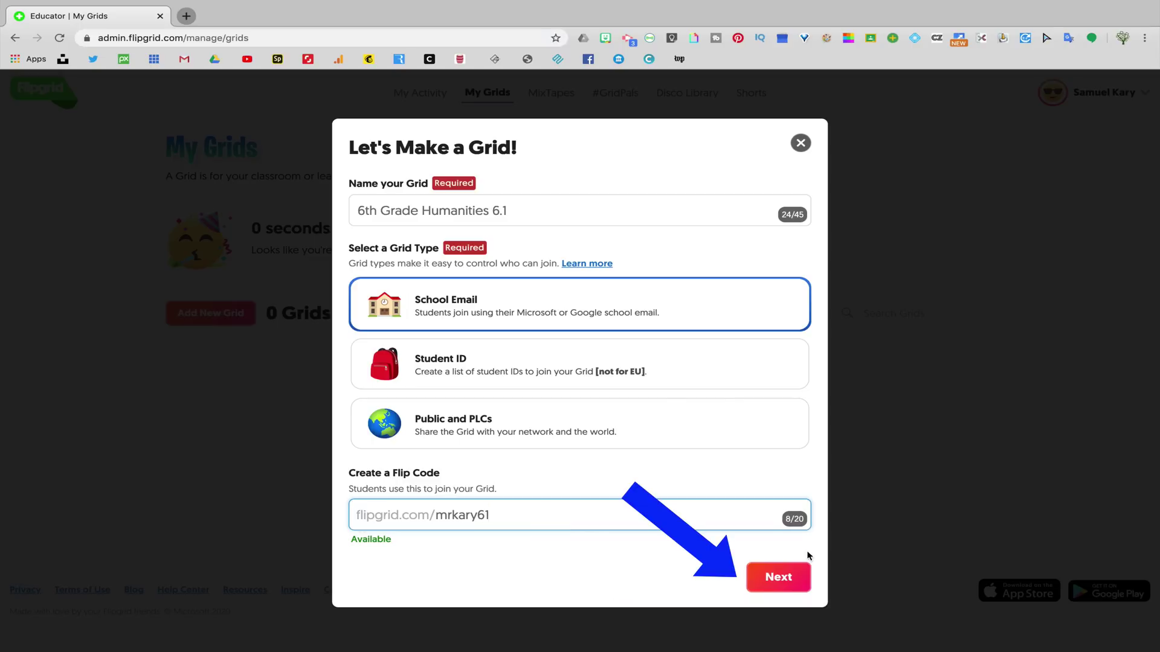
- Continue through the School Email step to create the grid
left_click(778, 577)
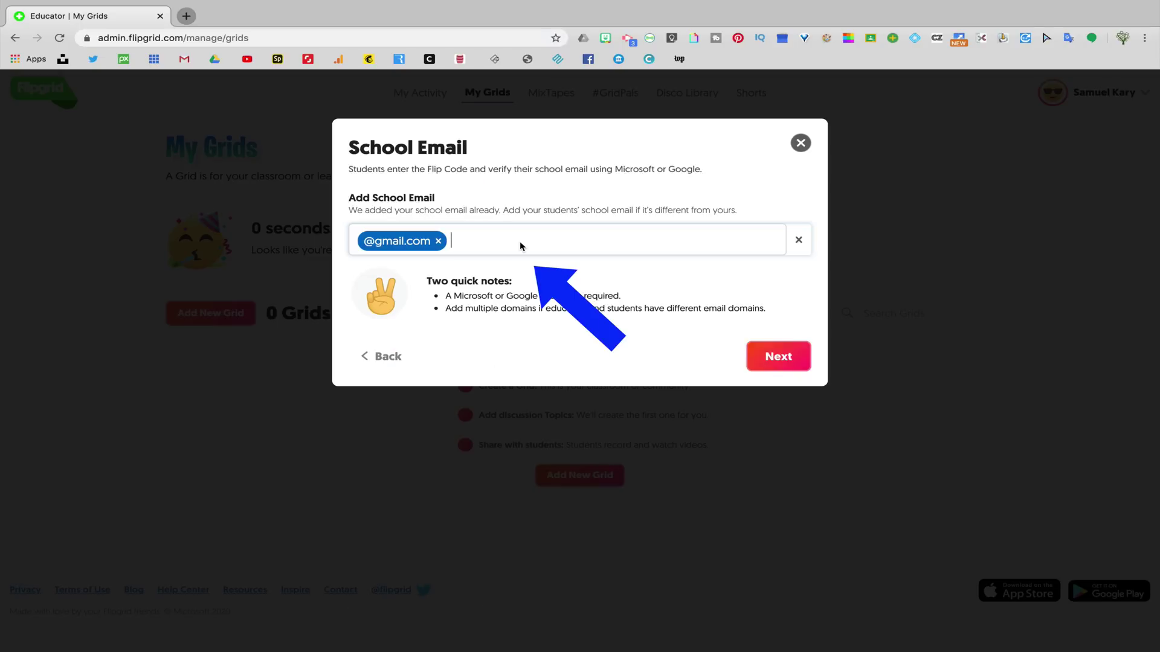
left_click(779, 357)
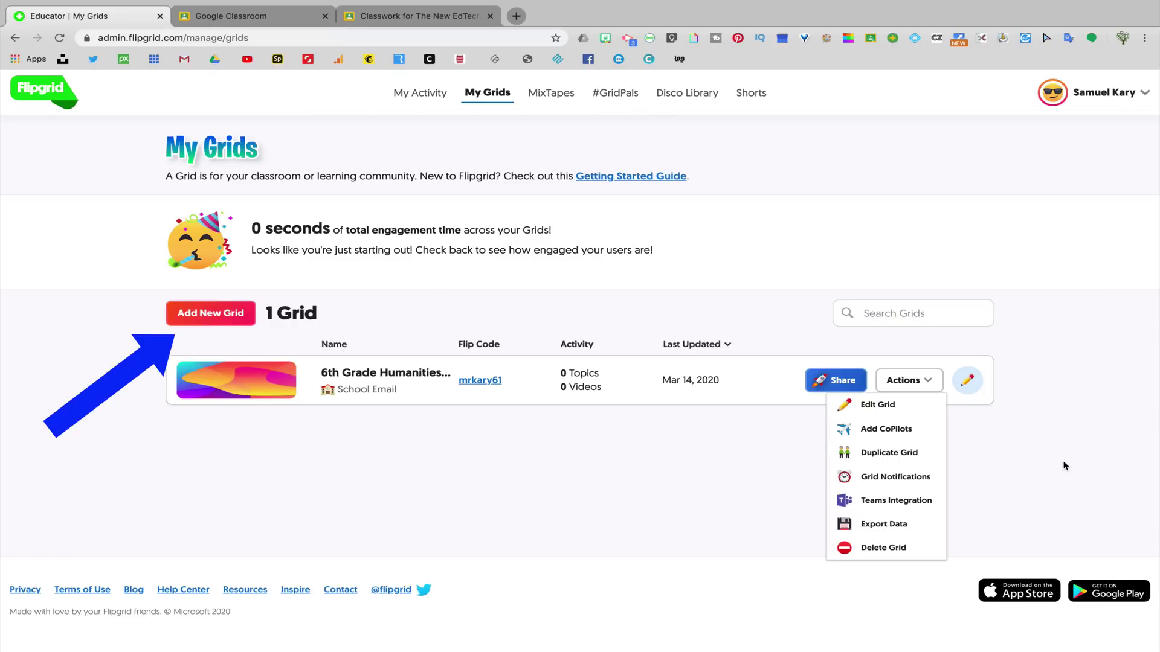
- Invite another educator as a co-pilot on the grid by email
left_click(213, 313)
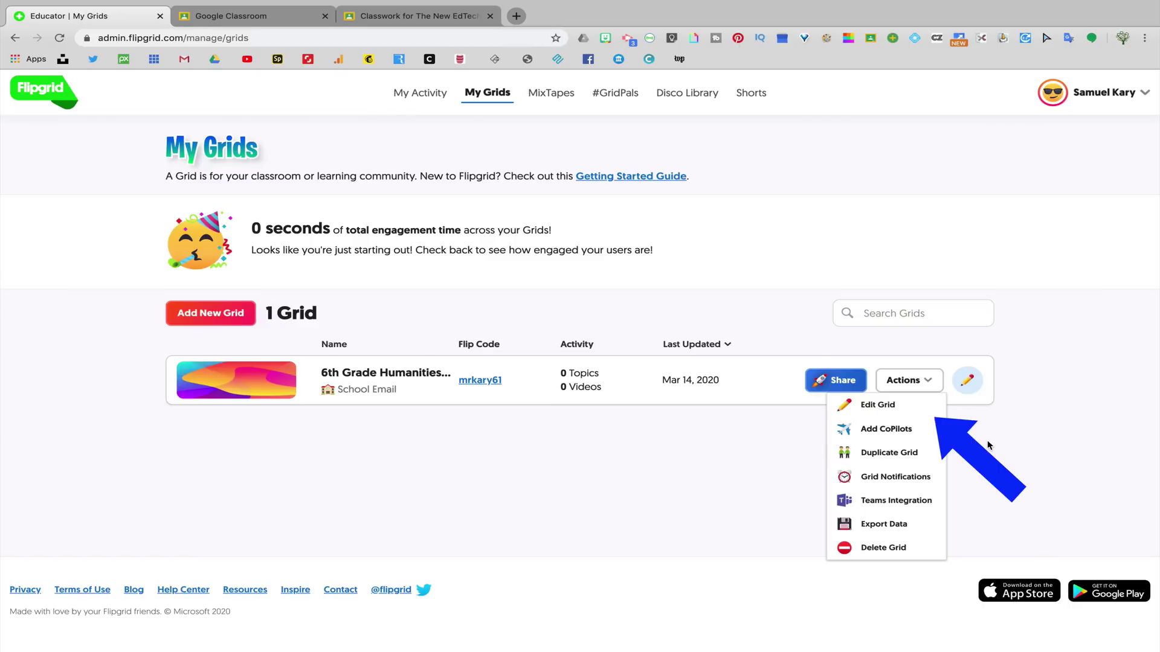
left_click(910, 429)
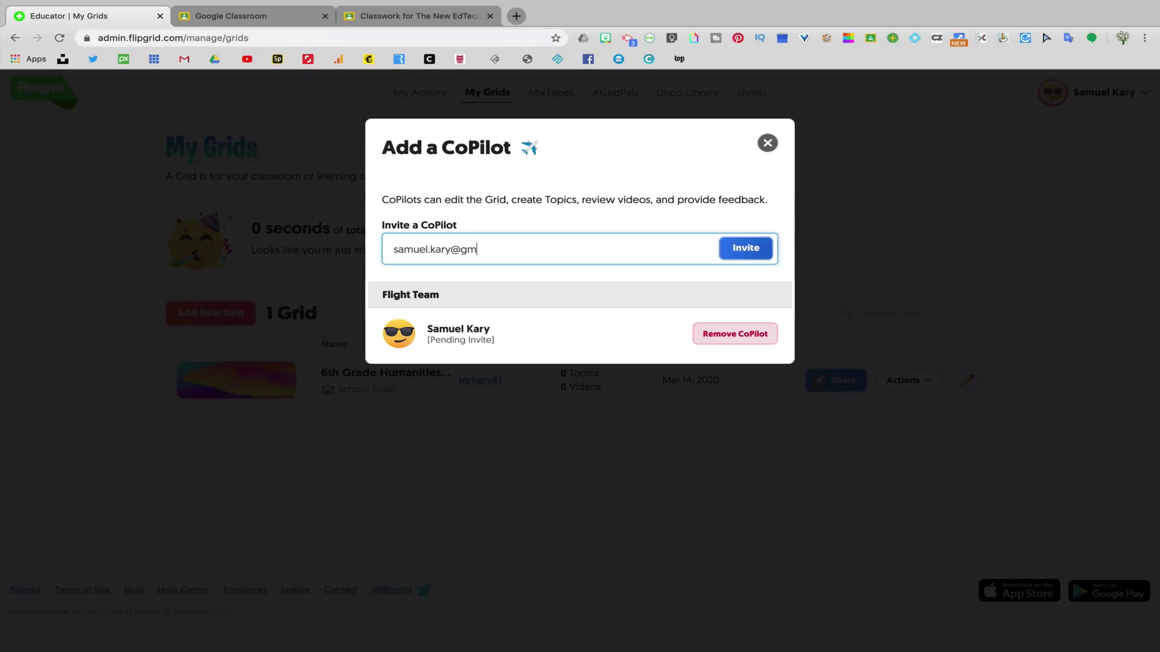
type("il")
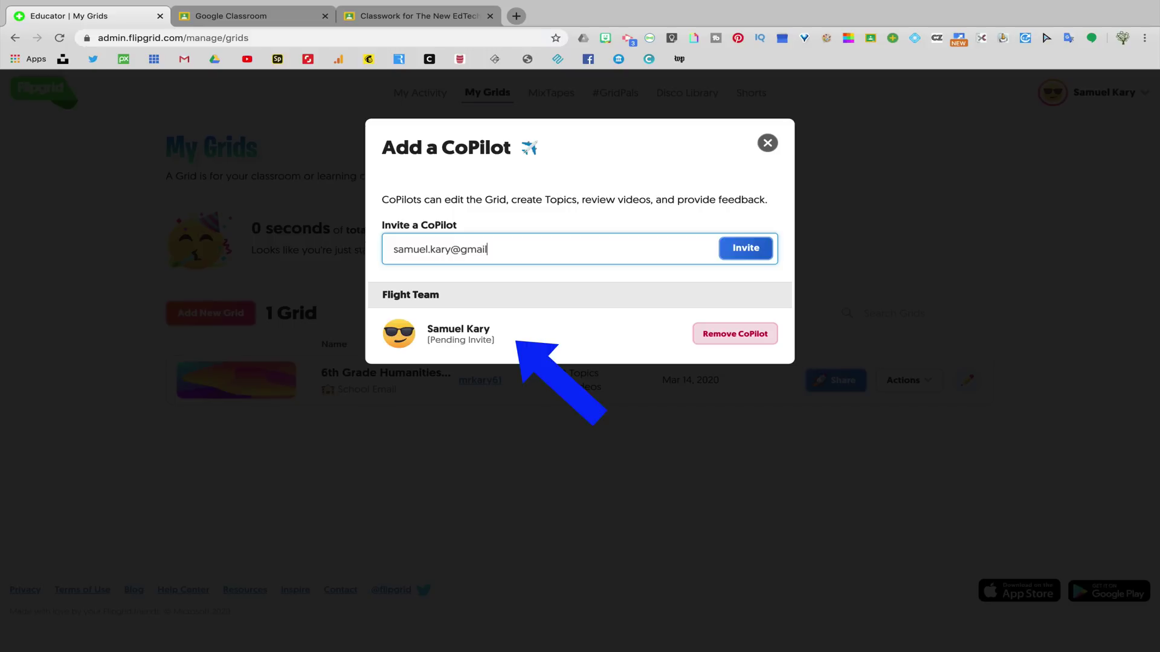
type(".com")
key("Return")
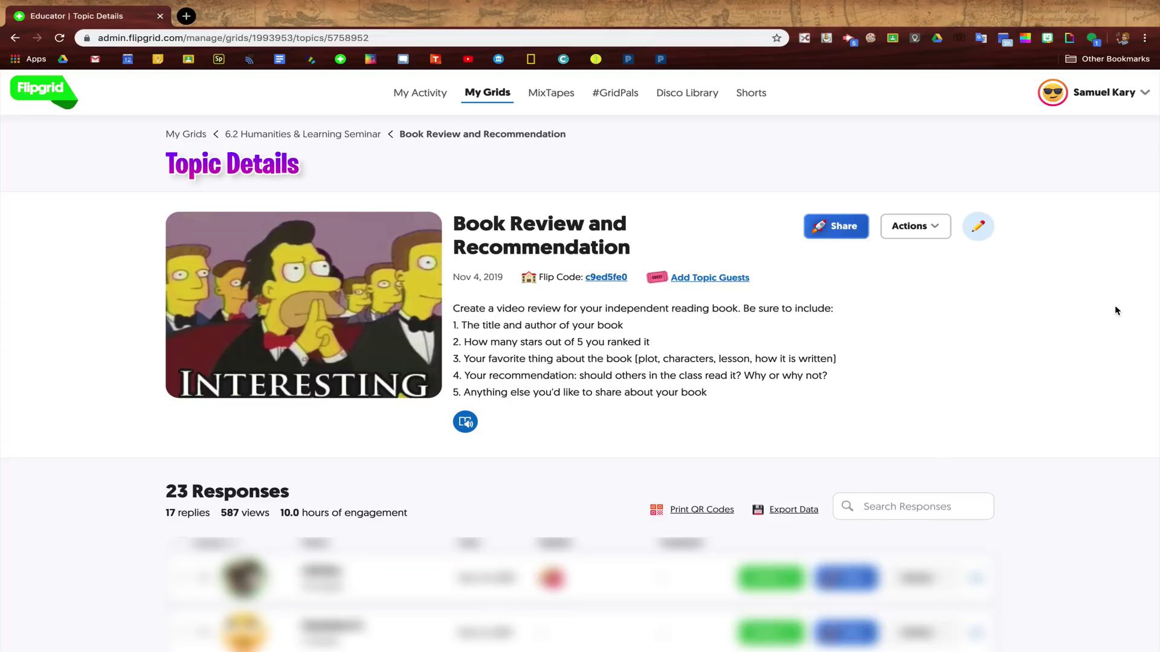
- Open the Nov 12 student response from the topic's responses list
scroll(1117, 310, "down", 5)
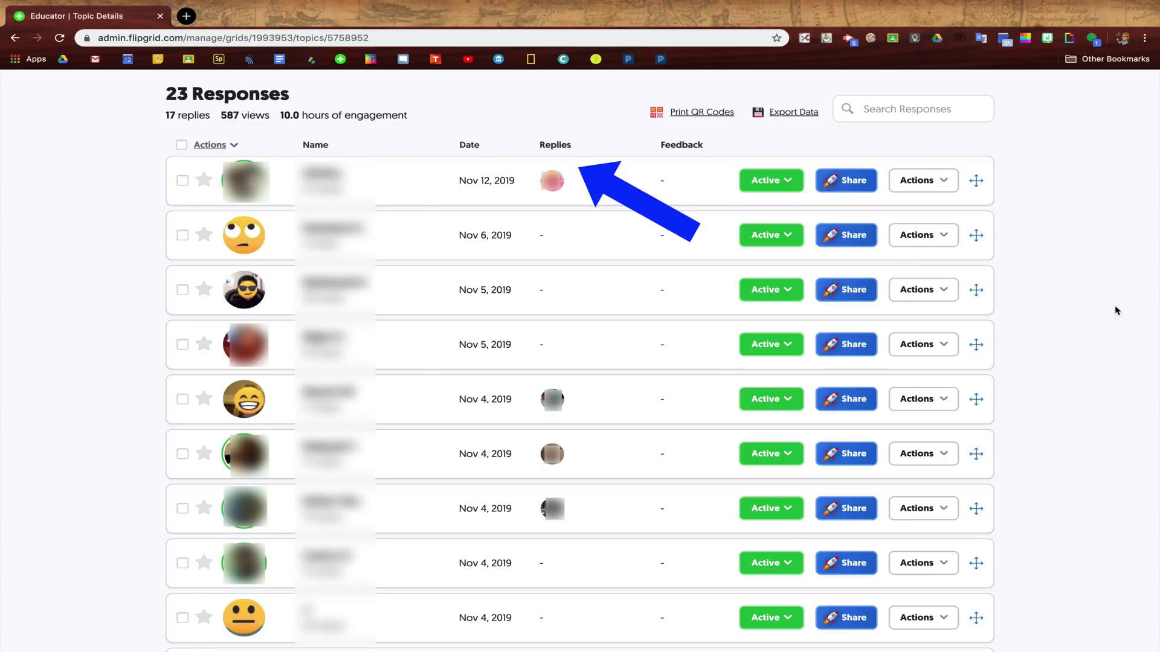
left_click(432, 185)
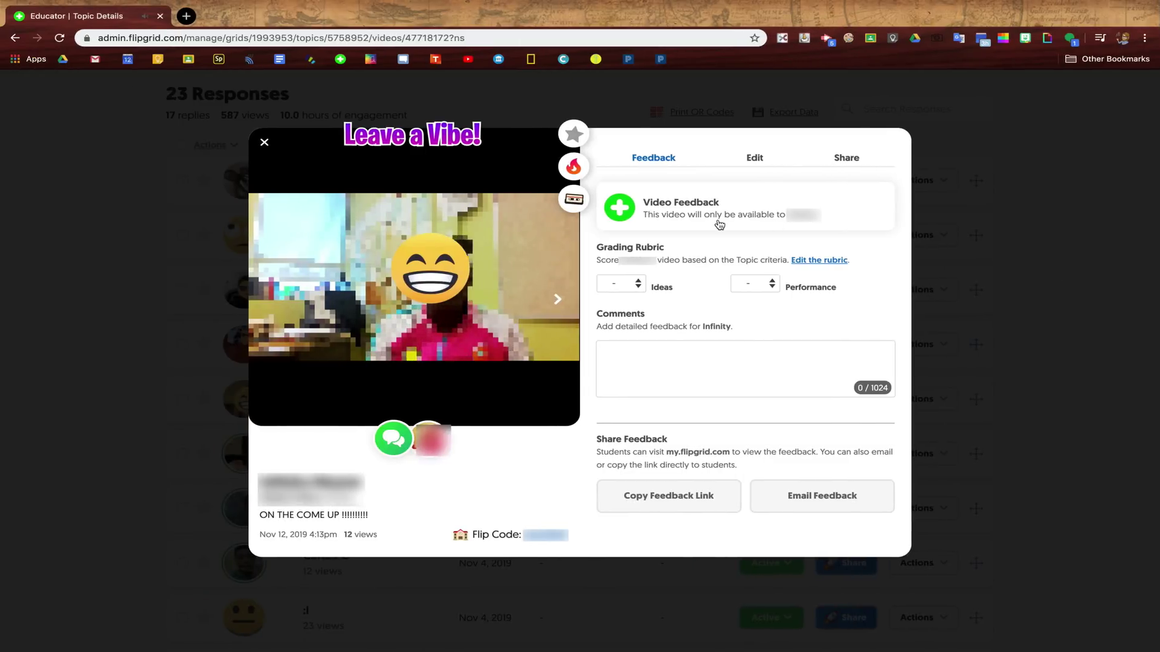
- Comment 'Great work!' on the response and open its Nov 21 reply video
left_click(623, 211)
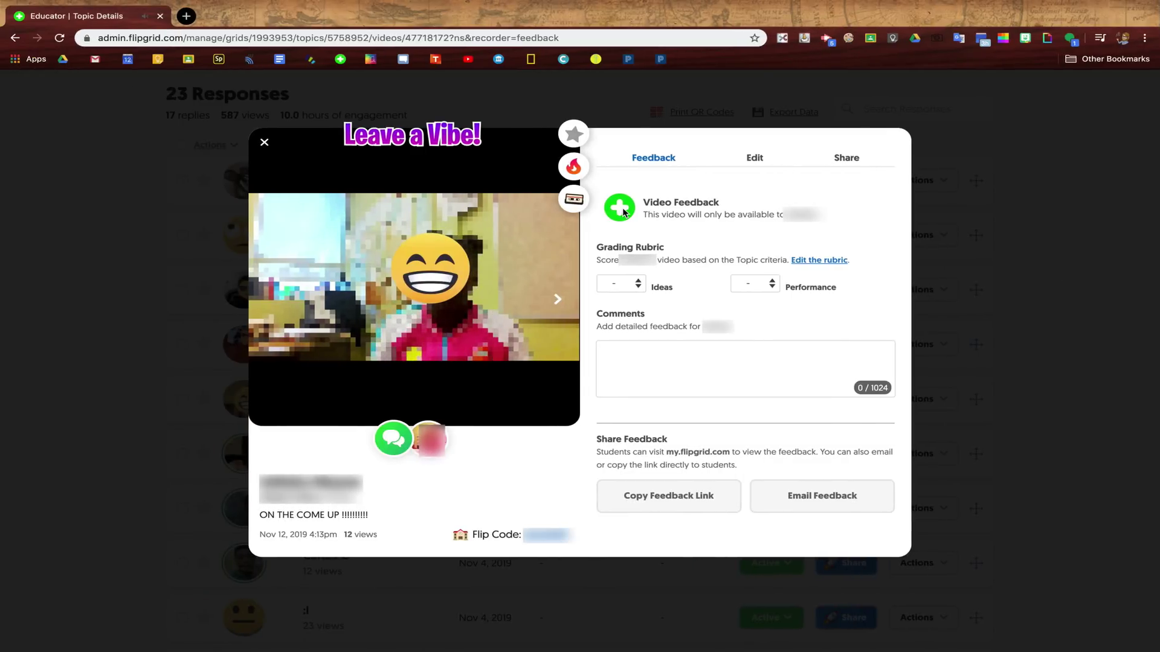
type("Great work!")
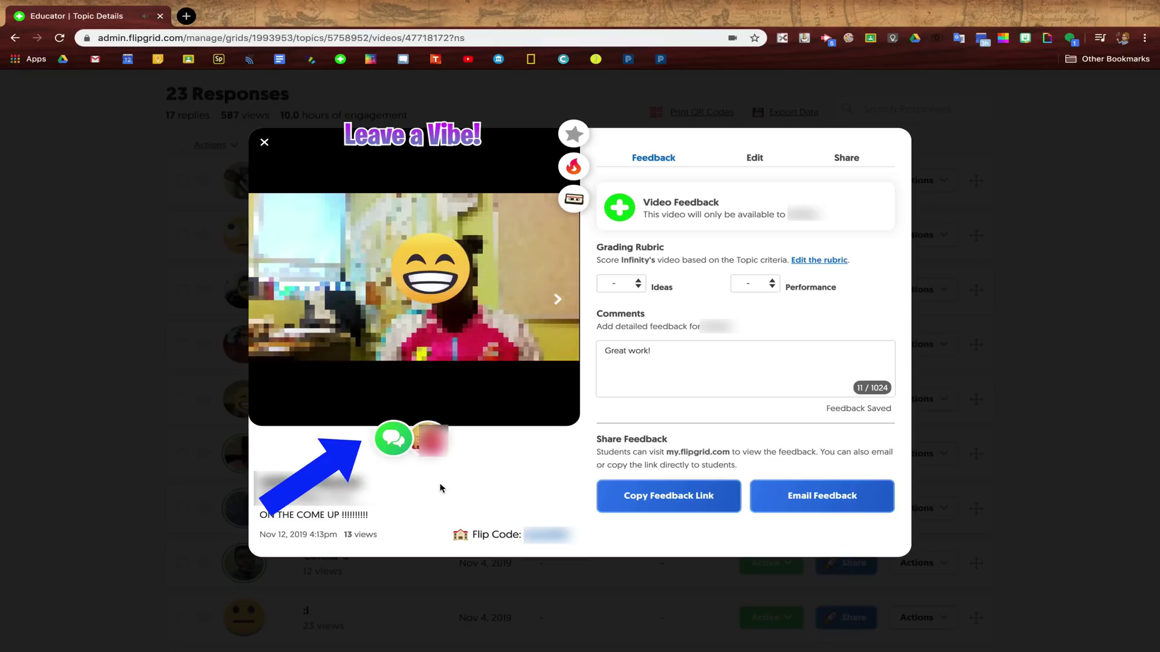
left_click(429, 440)
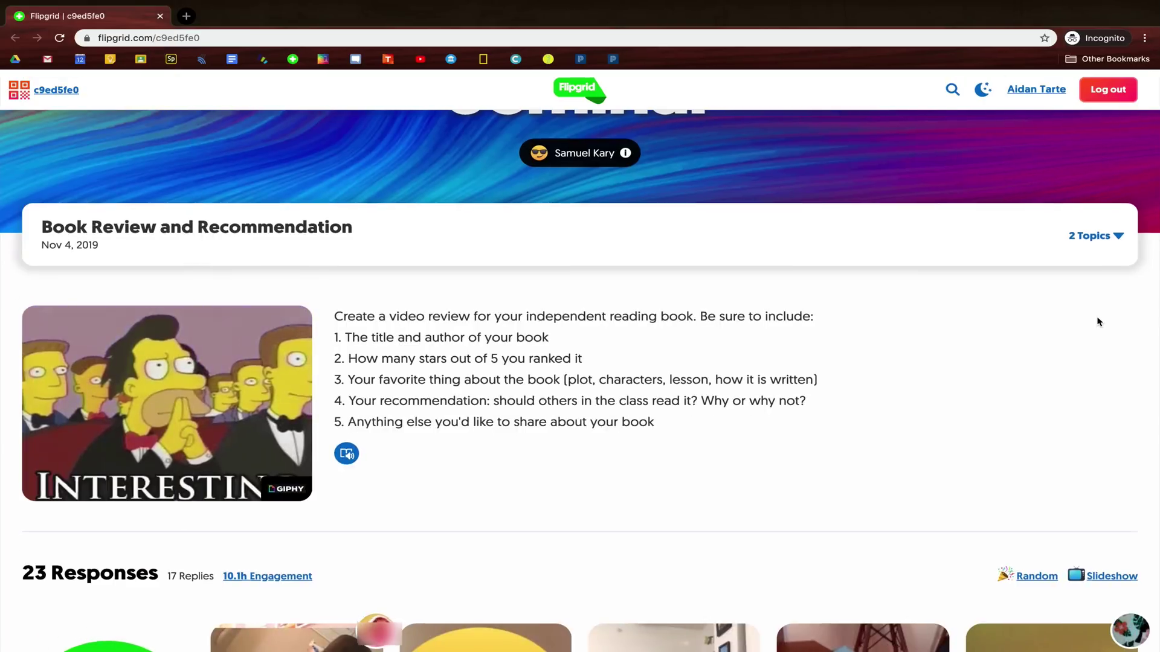
- Scroll through the student view of the Book Review topic's responses
scroll(1099, 321, "down", 2)
scroll(1098, 321, "down", 5)
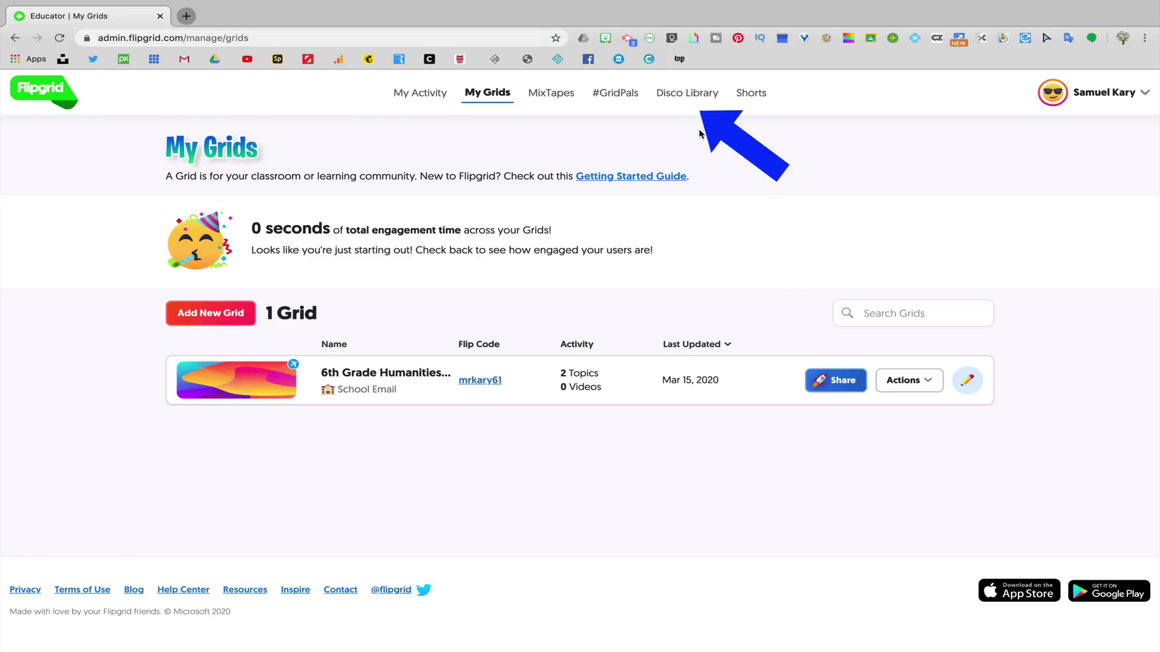
- Open the Disco Library and scroll down to the Featured Disco Playlists
left_click(697, 101)
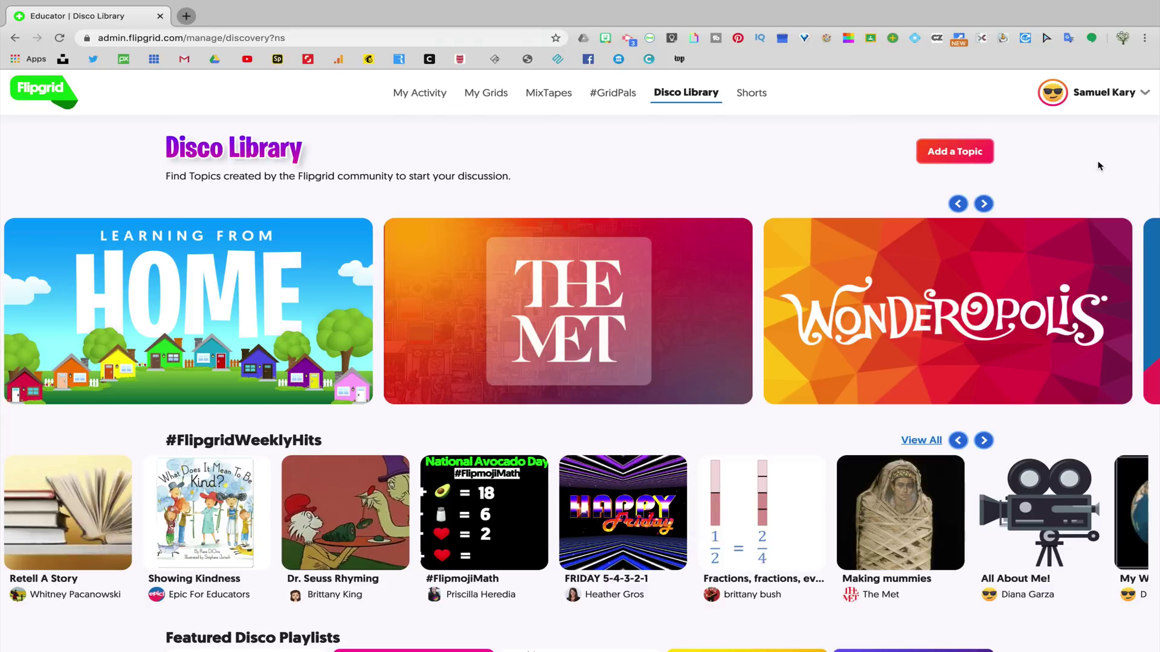
scroll(1099, 166, "down", 2)
scroll(1099, 166, "down", 3)
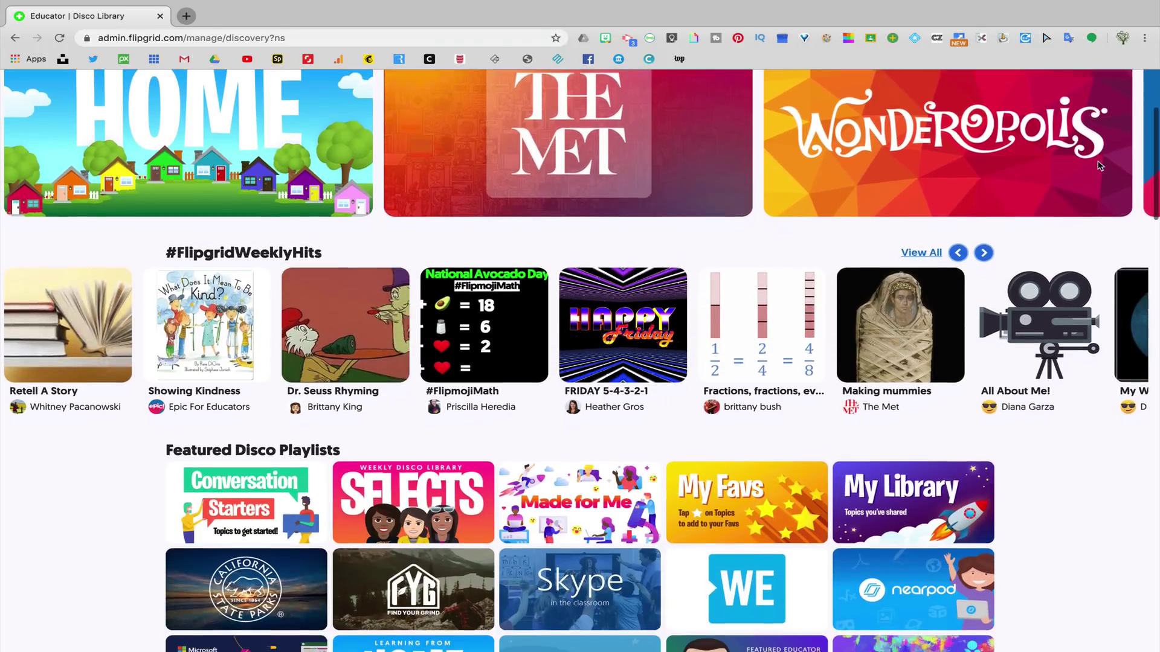
scroll(1100, 166, "down", 3)
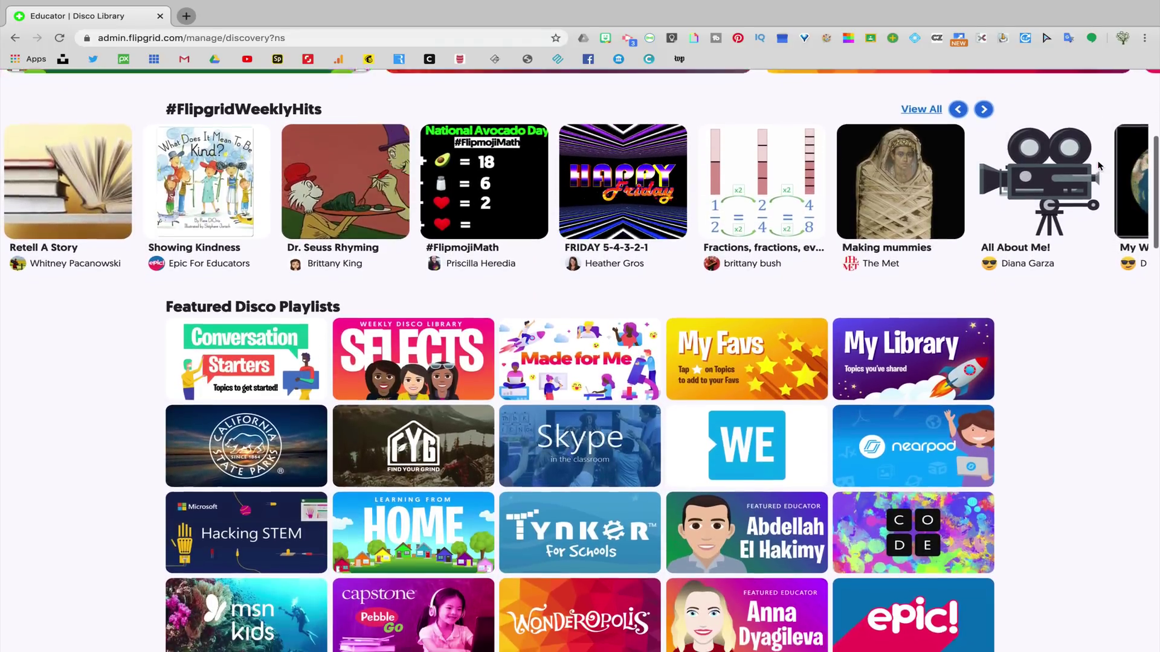
scroll(1100, 166, "down", 1)
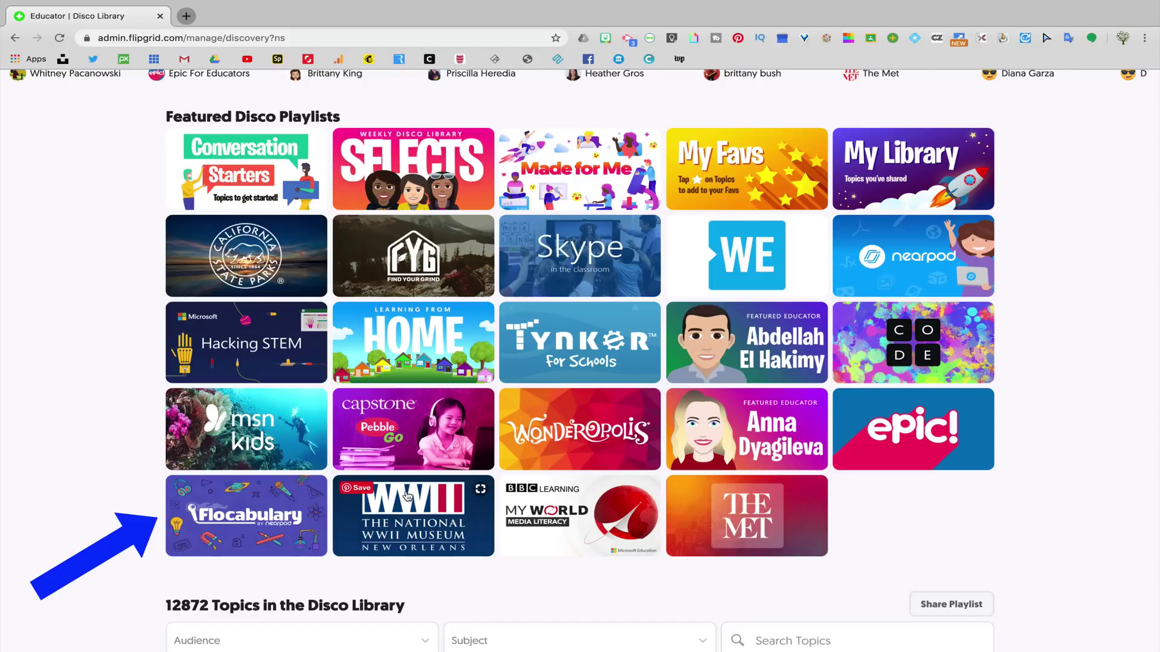
- Open Flocabulary's Text Structure topic, check its grid list, and preview its YouTube video
left_click(273, 506)
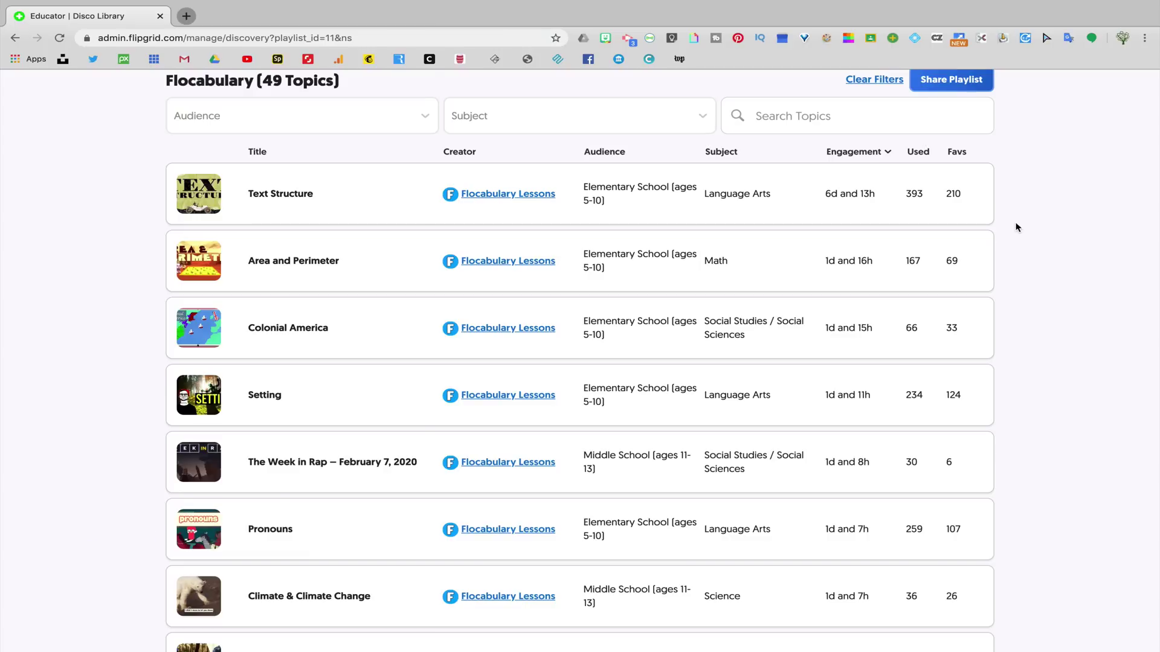
left_click(365, 208)
left_click(785, 220)
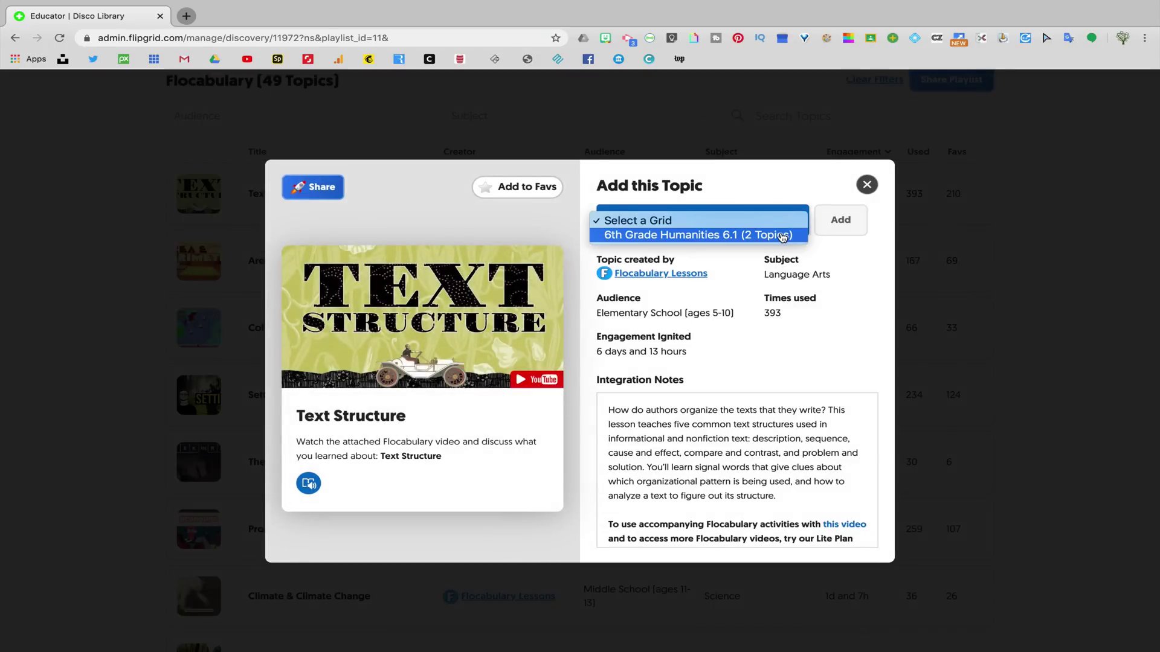
left_click(864, 221)
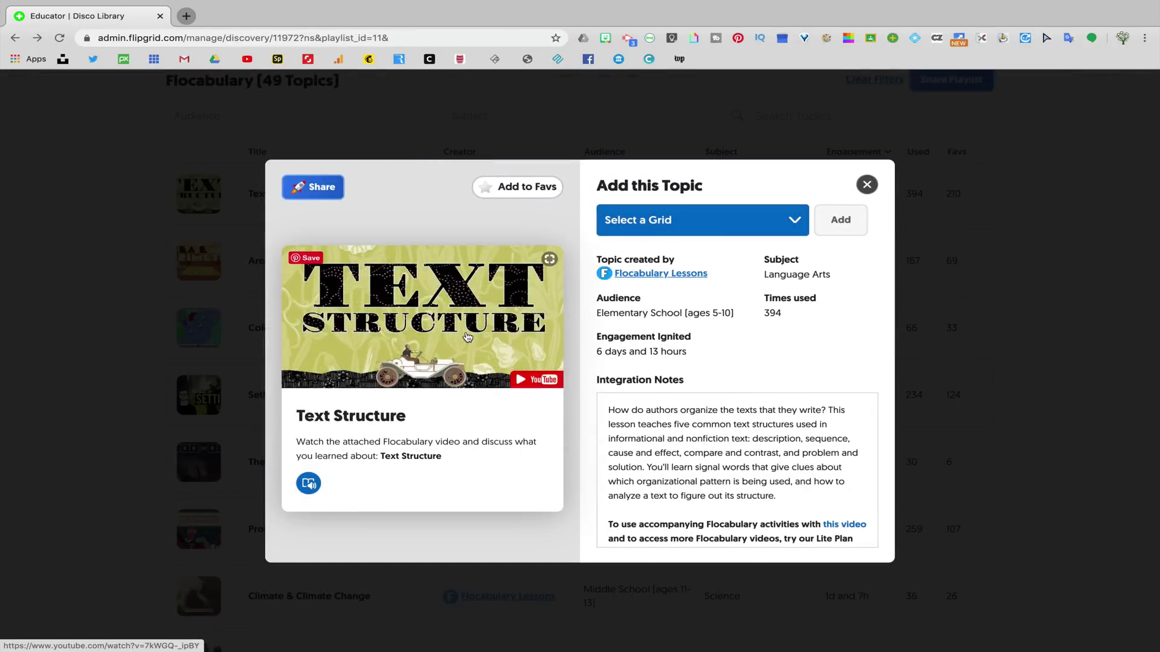
left_click(468, 337)
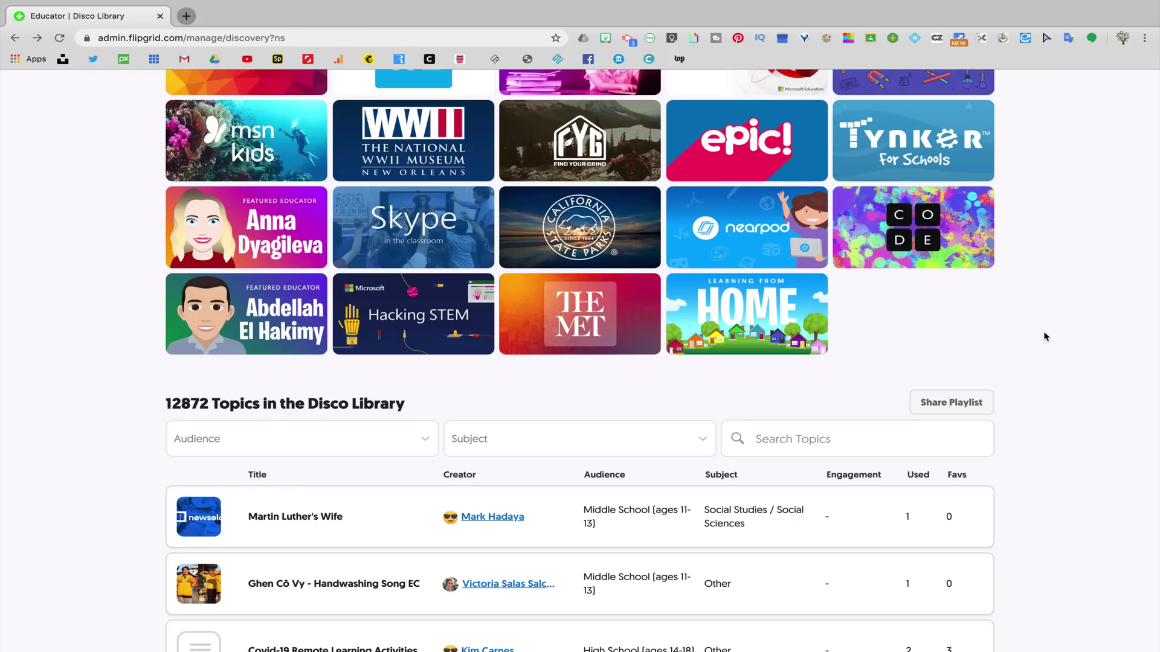
- Search the library for 'planets', open A Space Tourist's Guide to Planets, and read its MSN Kids article
scroll(1046, 336, "down", 4)
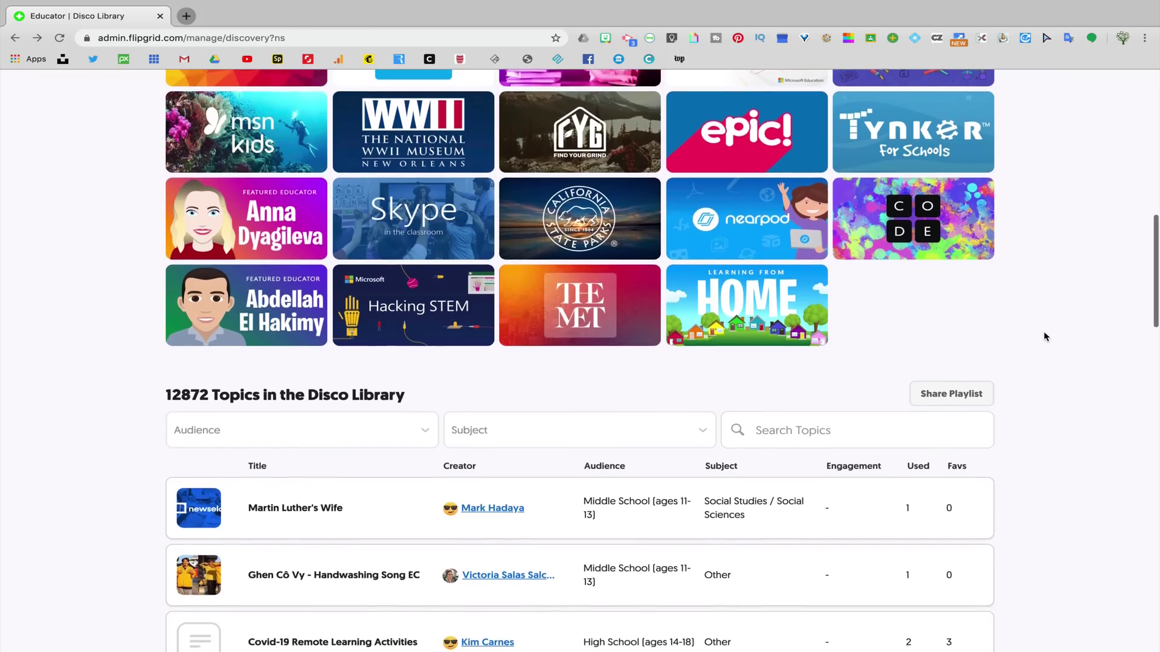
scroll(1046, 336, "down", 4)
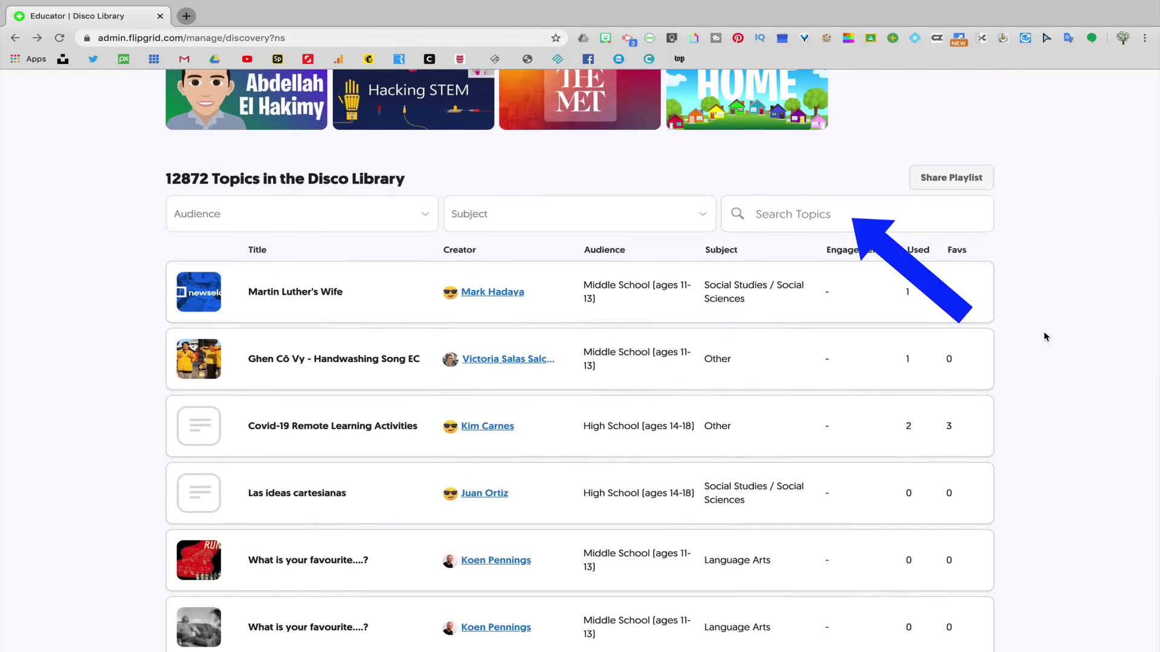
scroll(1051, 339, "up", 5)
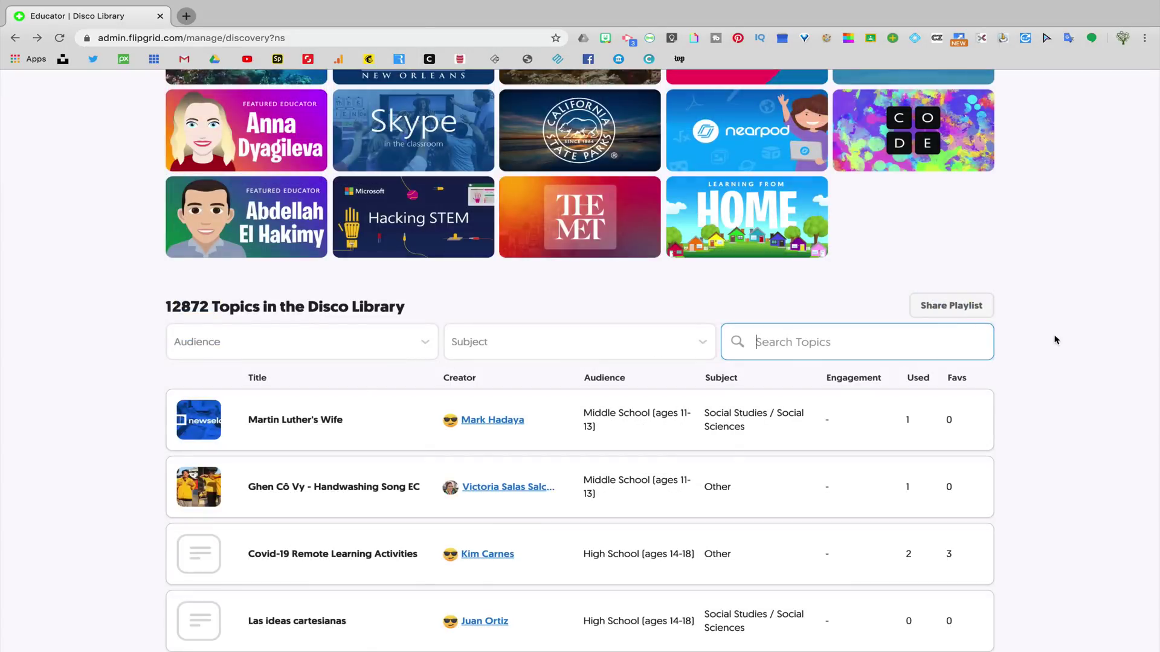
type("planets")
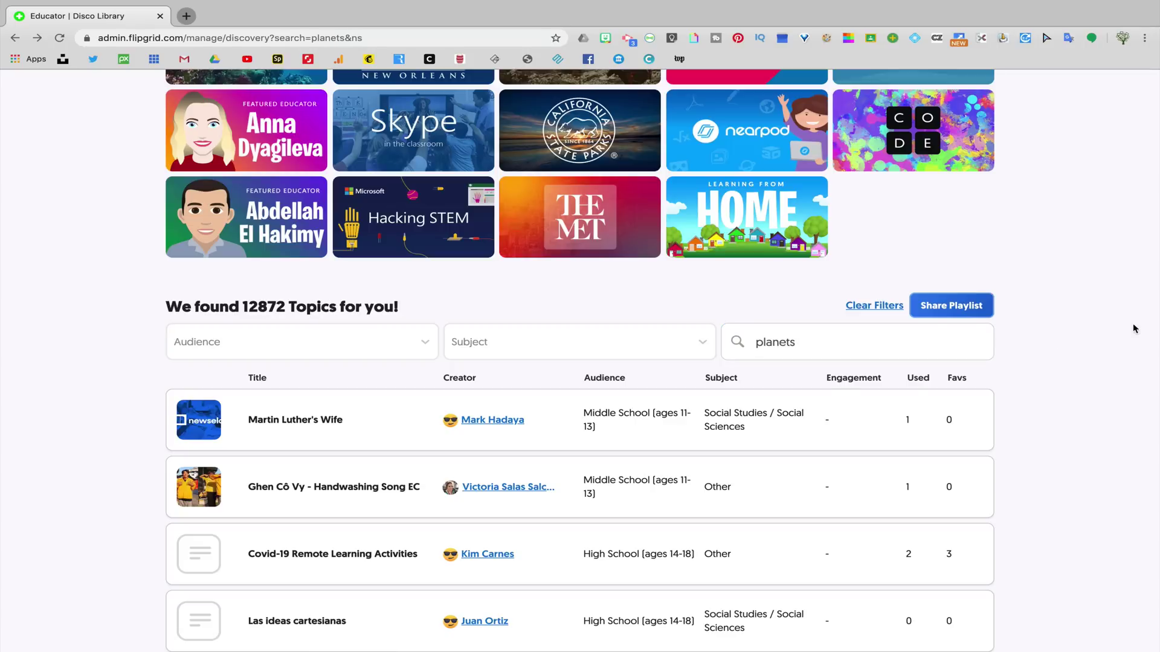
scroll(1135, 328, "down", 5)
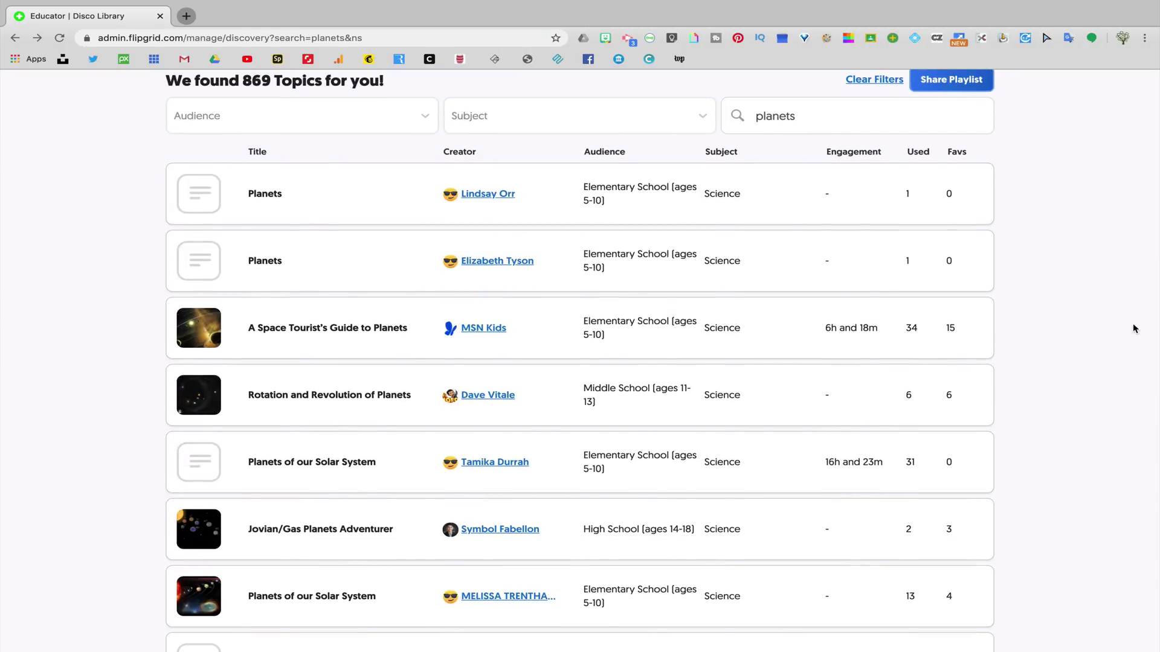
scroll(1111, 229, "up", 1)
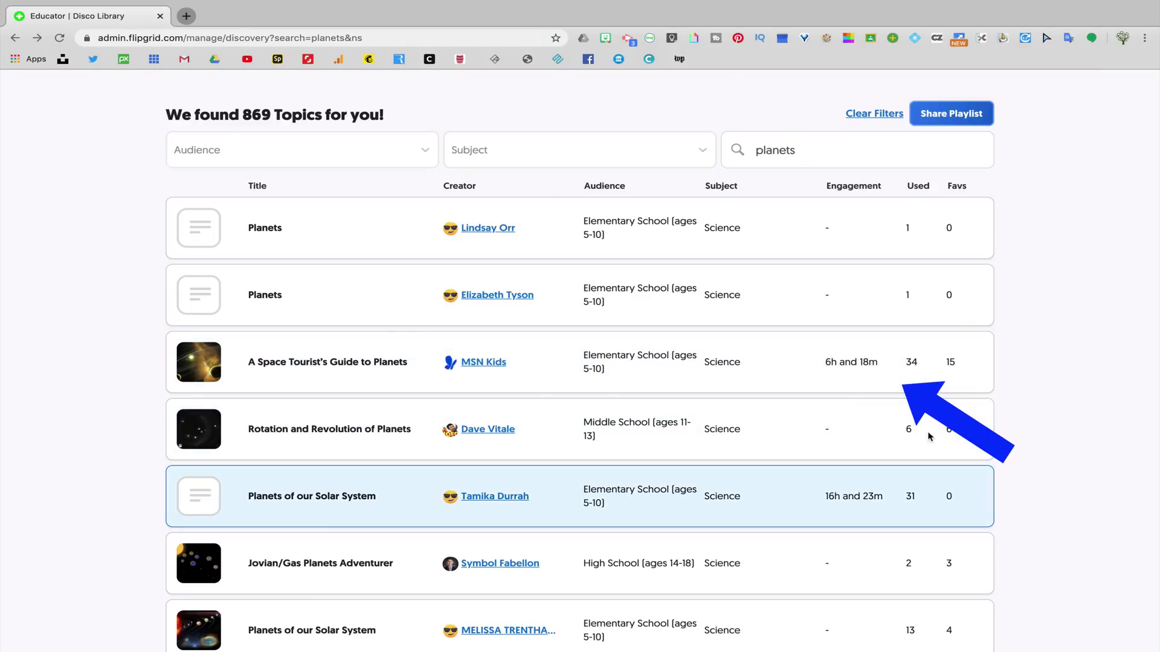
left_click(987, 380)
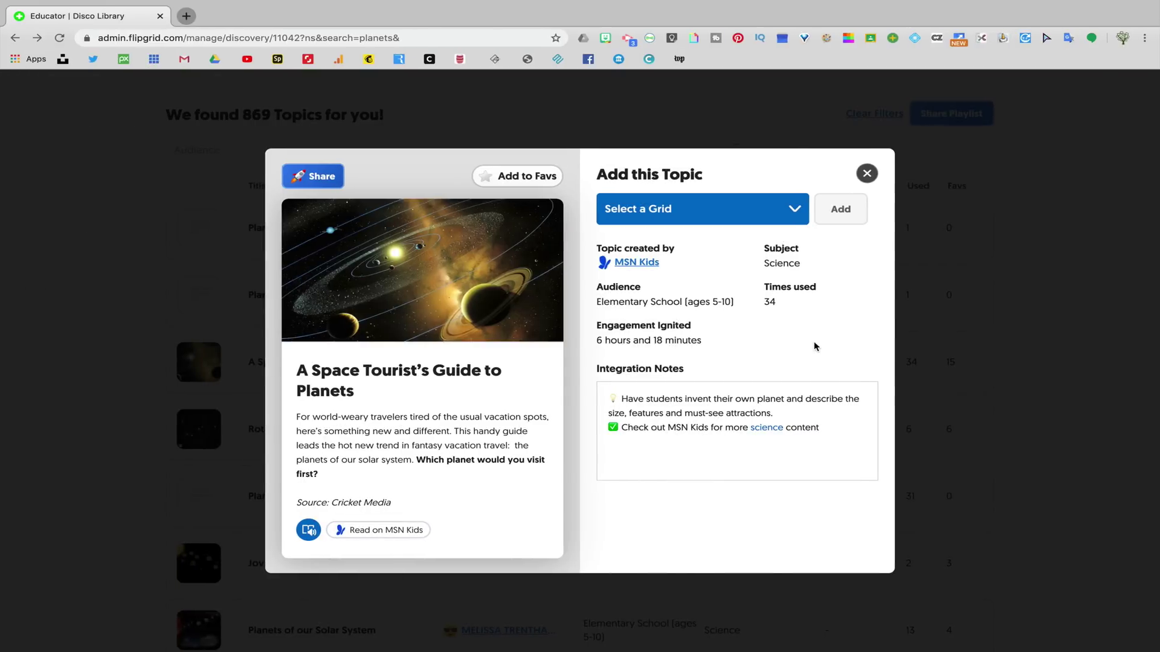
left_click(404, 531)
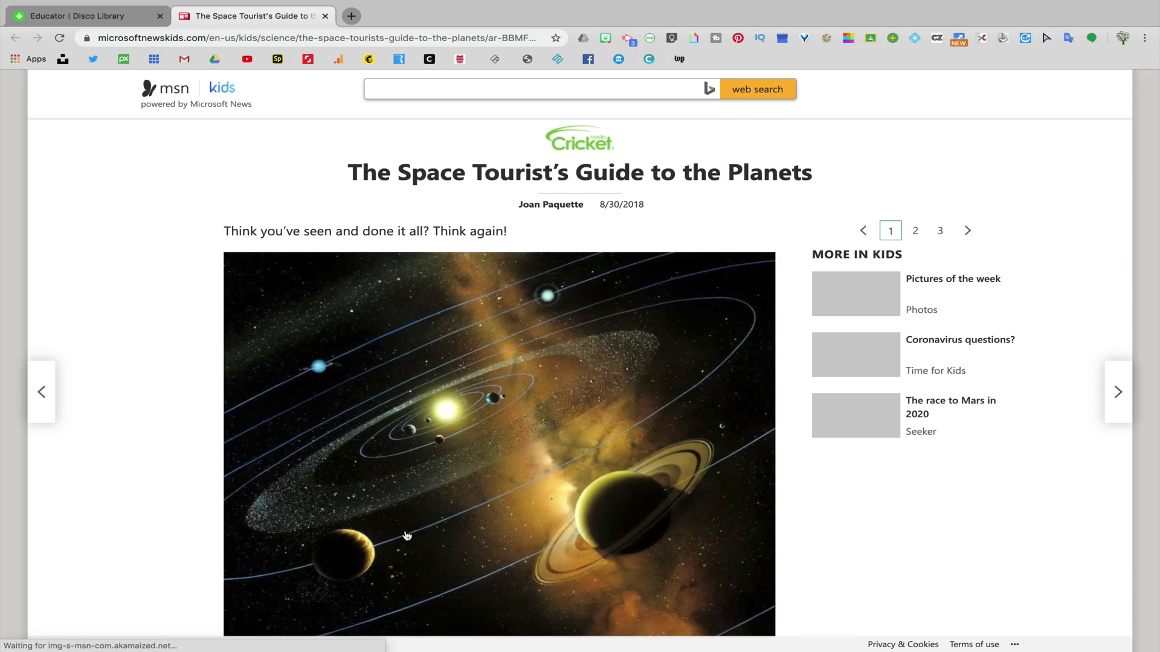
- Add the planets topic to the 6th Grade Humanities 6.1 grid
scroll(406, 536, "down", 4)
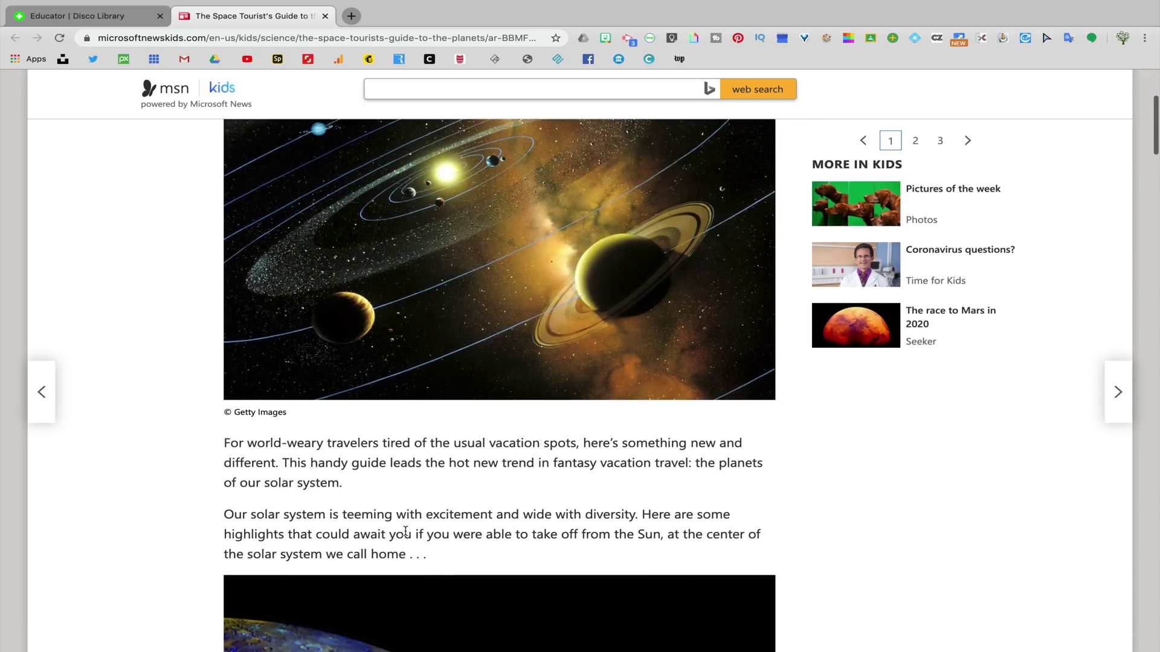
key("ctrl+shift+Tab")
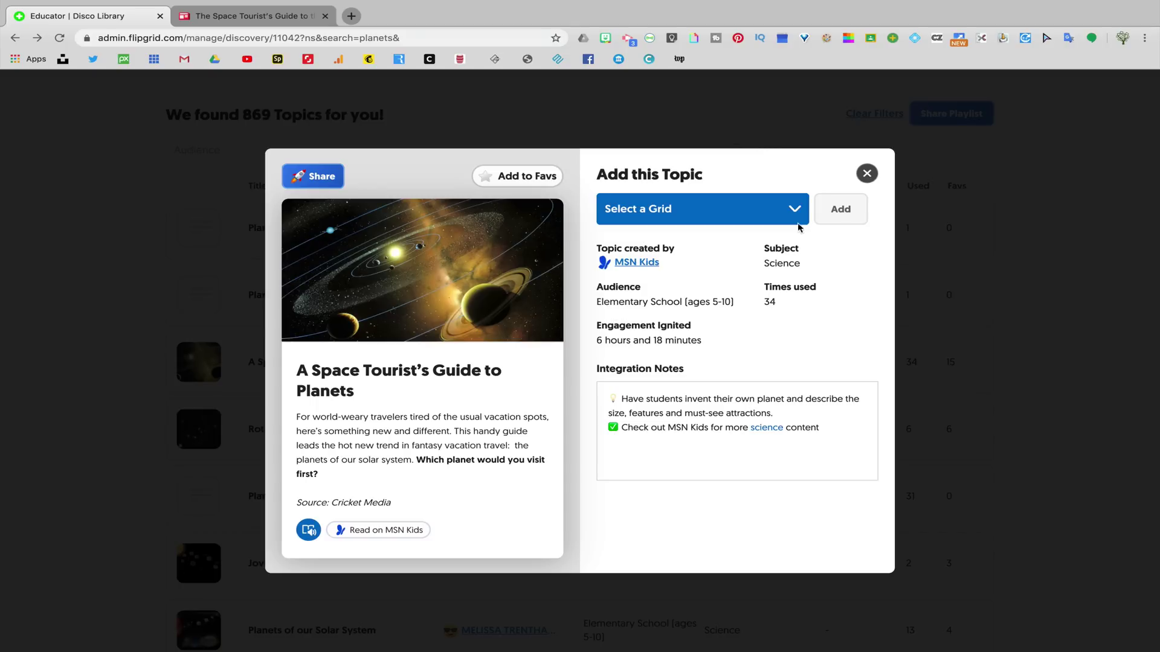
left_click(796, 222)
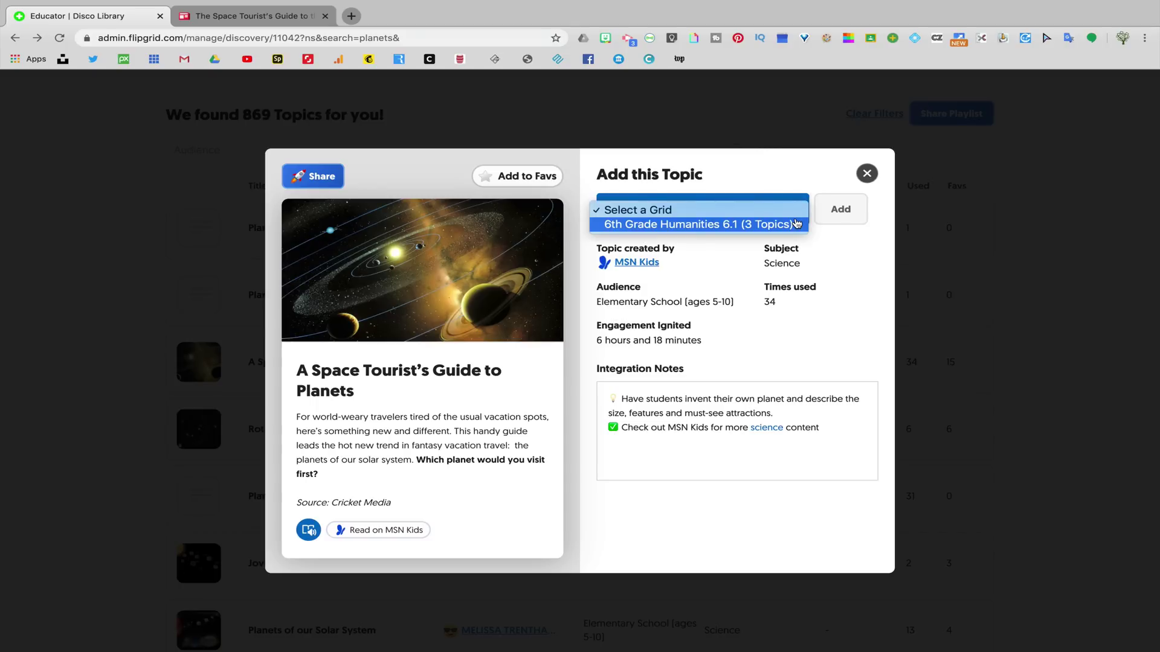
left_click(796, 224)
left_click(840, 209)
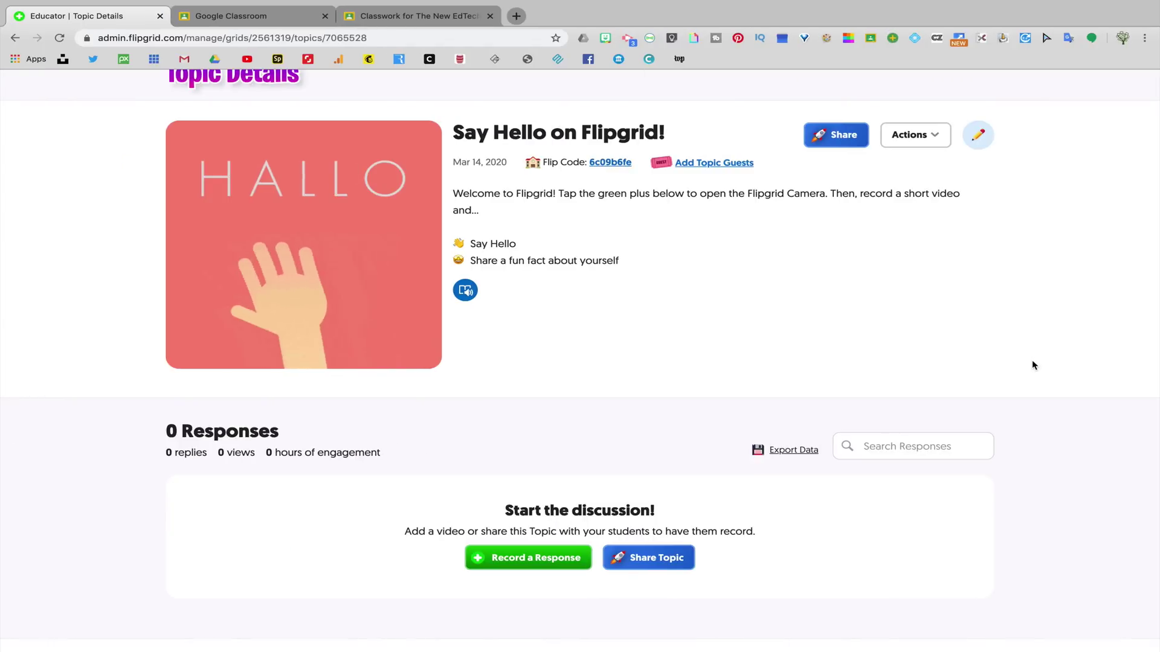
- Edit the topic to allow 2-minute recordings and prompt 'Share how you are feeling about remote learning'
left_click(942, 159)
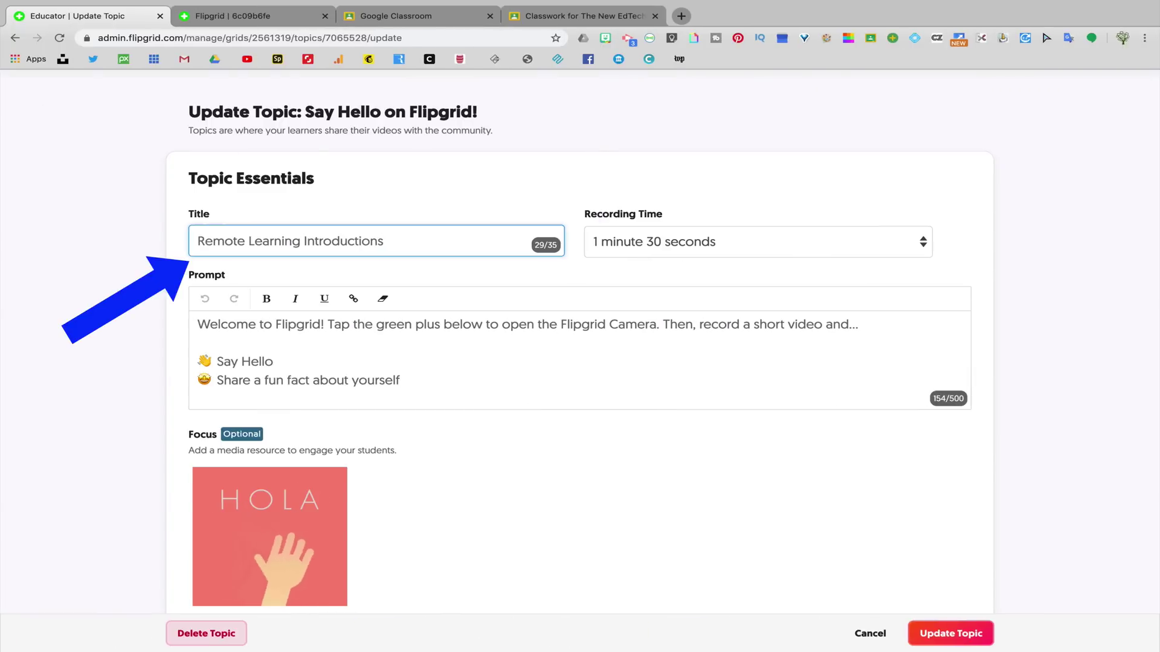
left_click(915, 241)
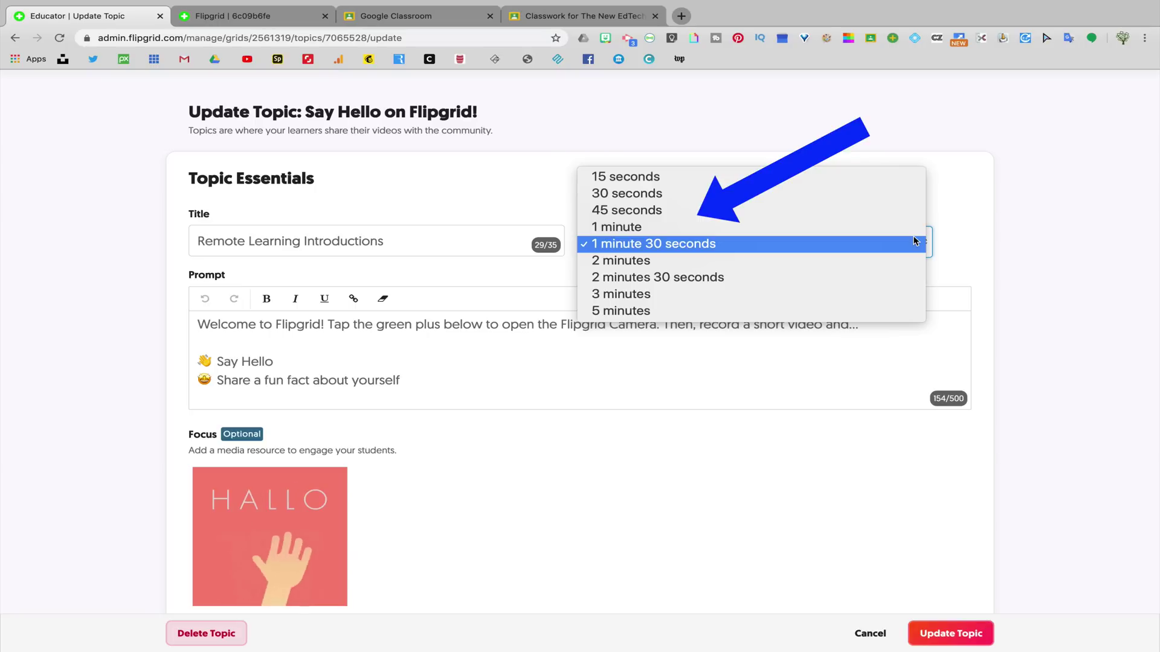
left_click(621, 261)
left_click_drag(399, 380, 218, 380)
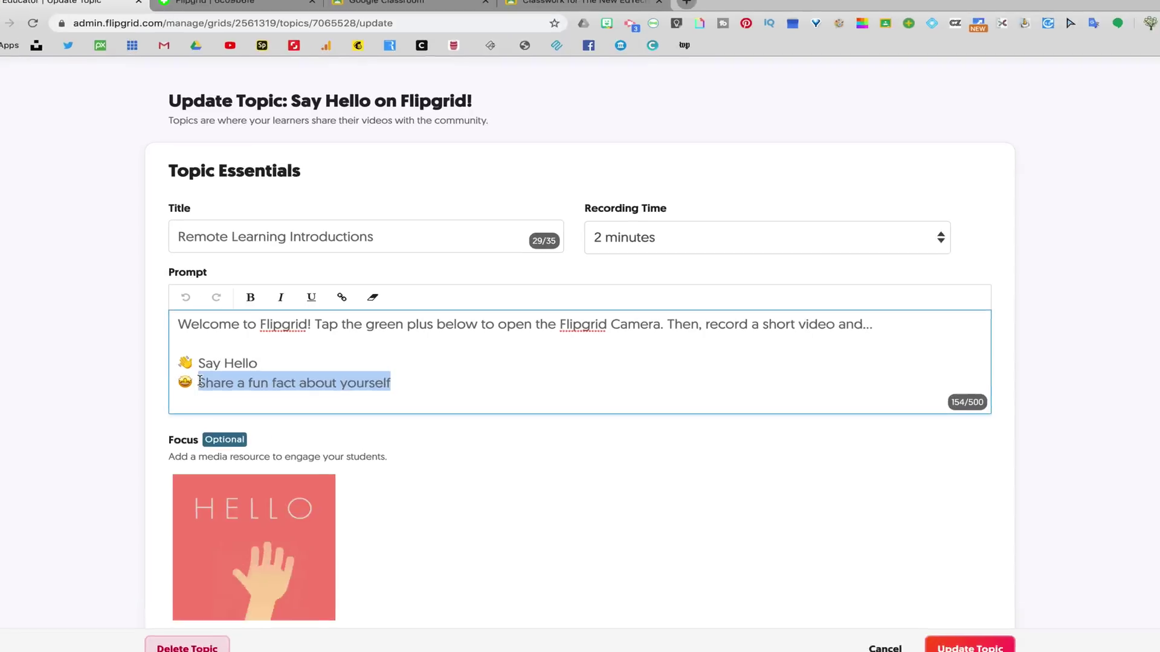
type("Share how you are feeling about ")
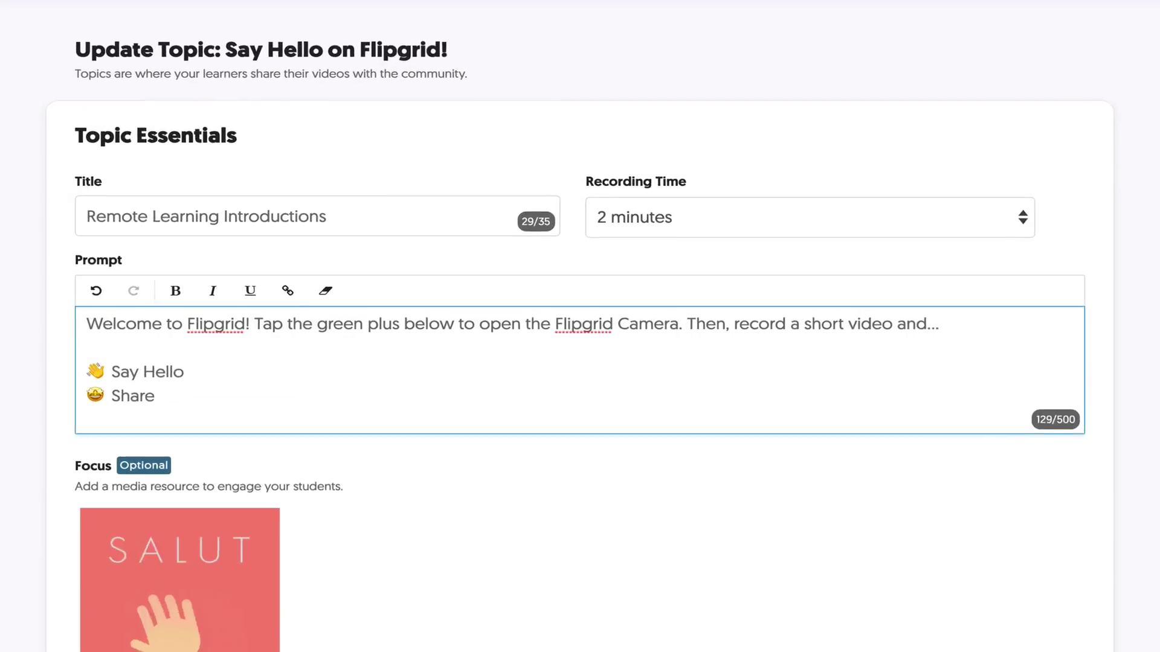
type("remote learning")
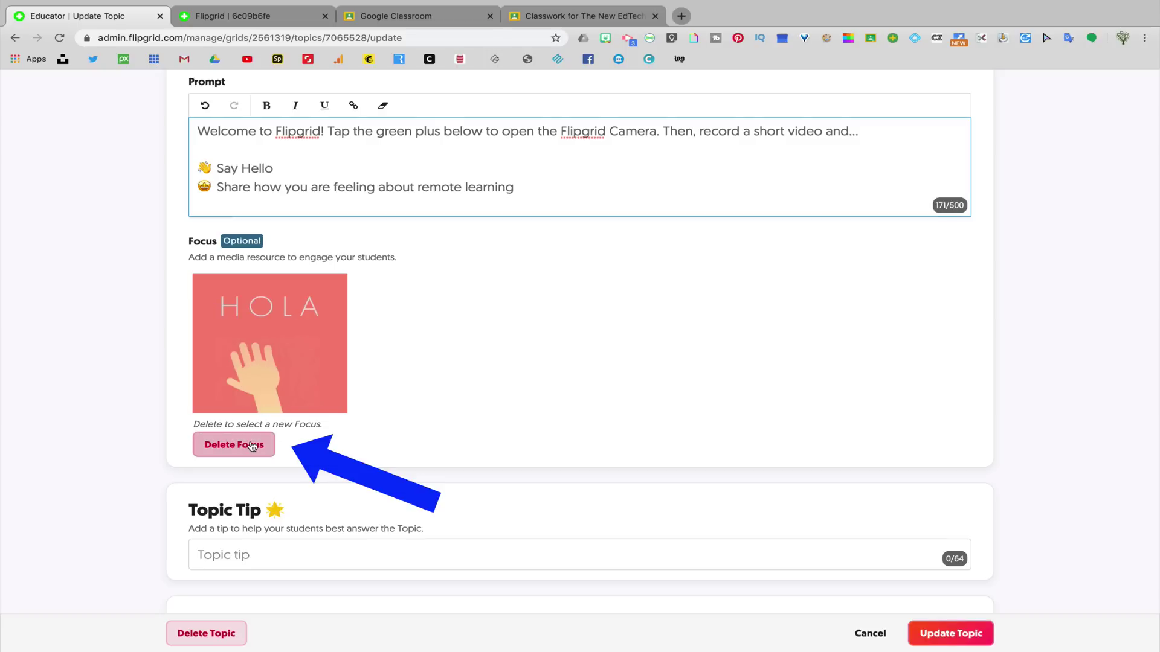
- Delete the HOLA focus image and play a sample student response video
left_click(252, 446)
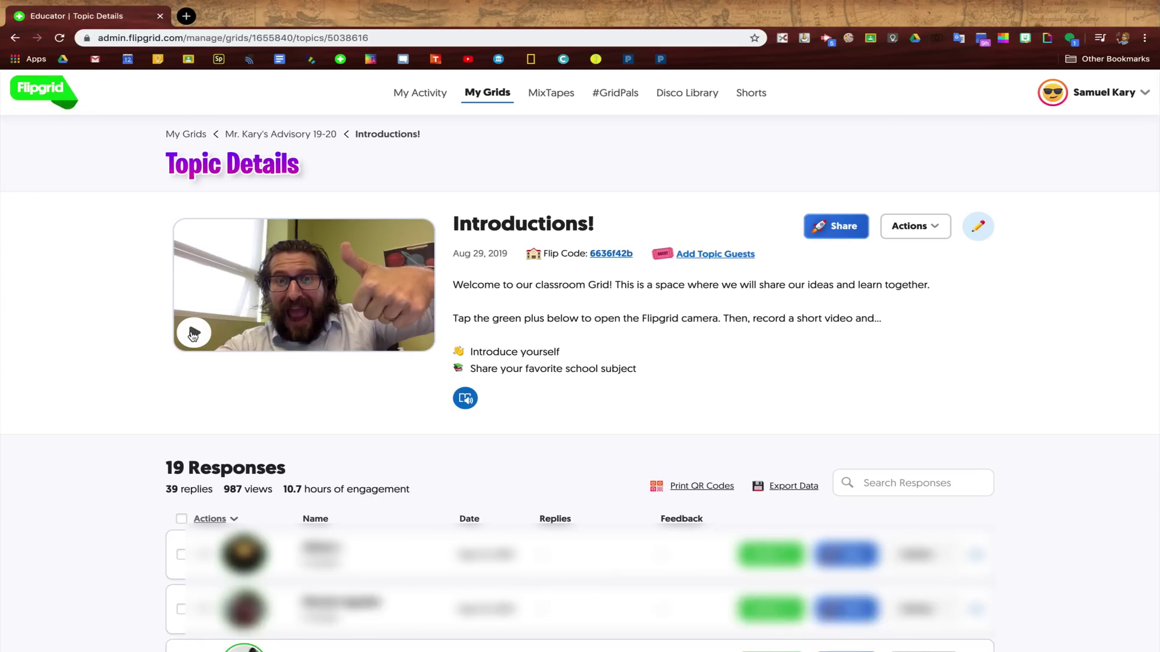
left_click(326, 338)
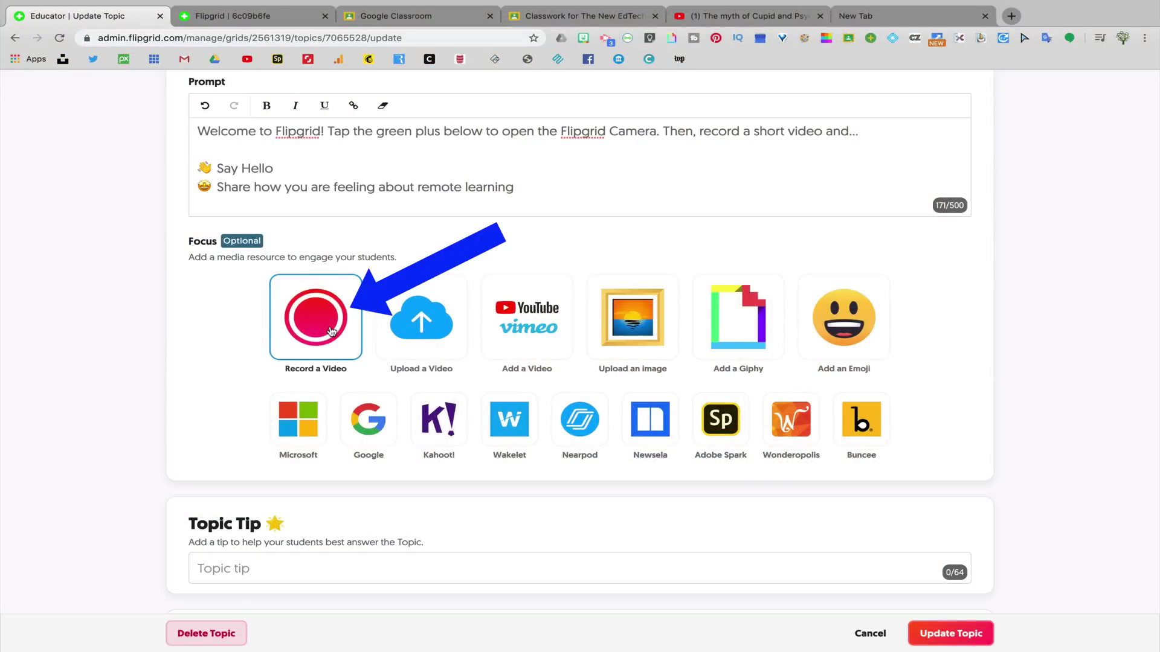
- Open the focus-video camera and add a sticky note saying 'Hi everyone, I hope you are doing well!'
left_click(331, 331)
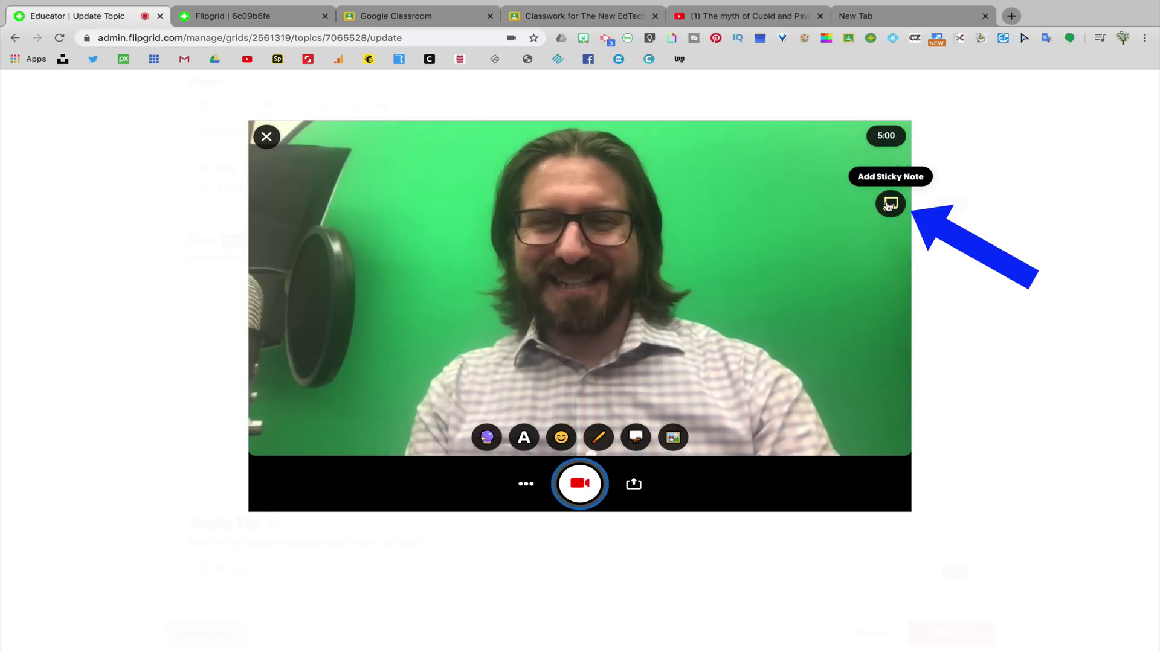
left_click(888, 206)
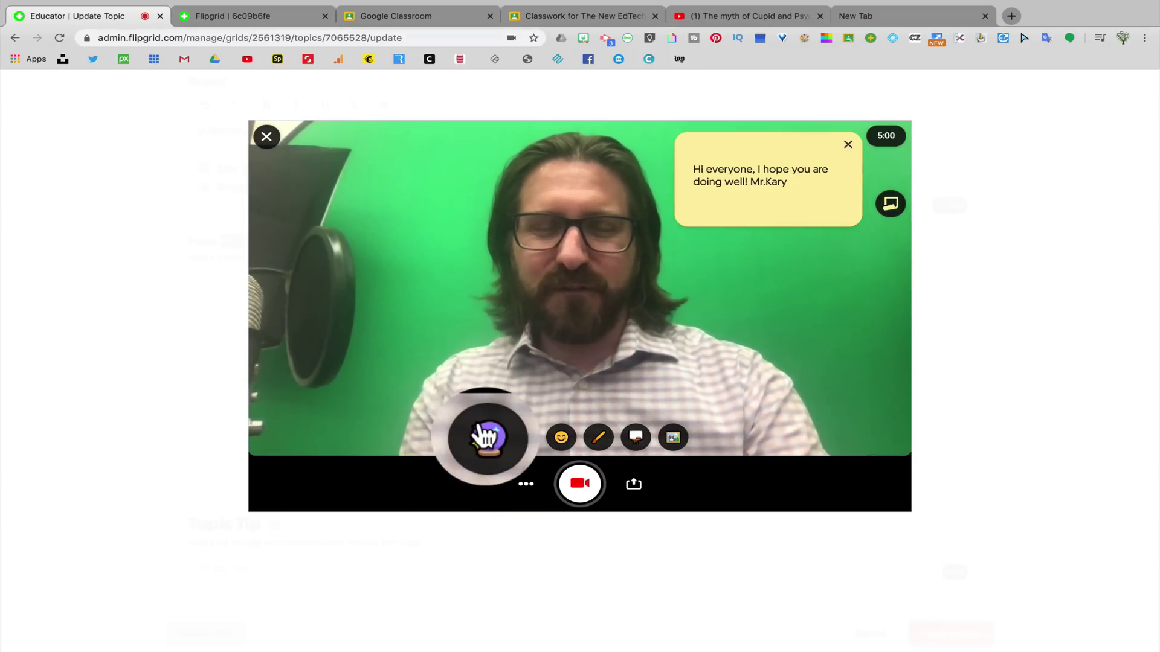
- Preview the yellow, blue, gradient and pixelated camera filters
left_click(428, 411)
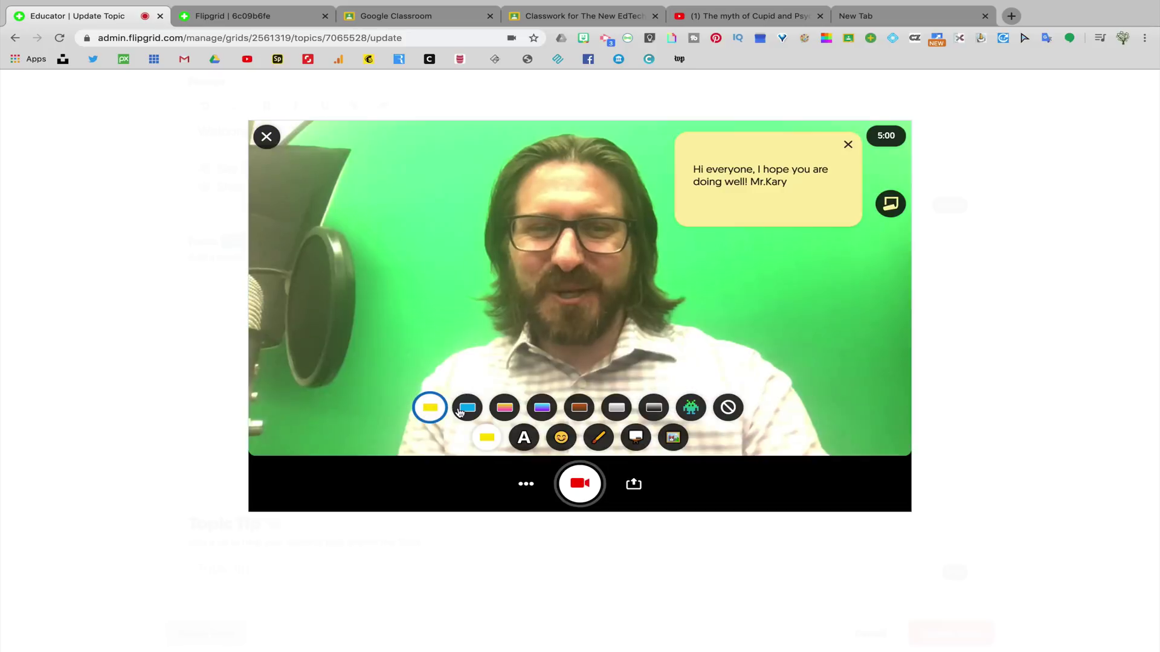
left_click(467, 413)
left_click(503, 413)
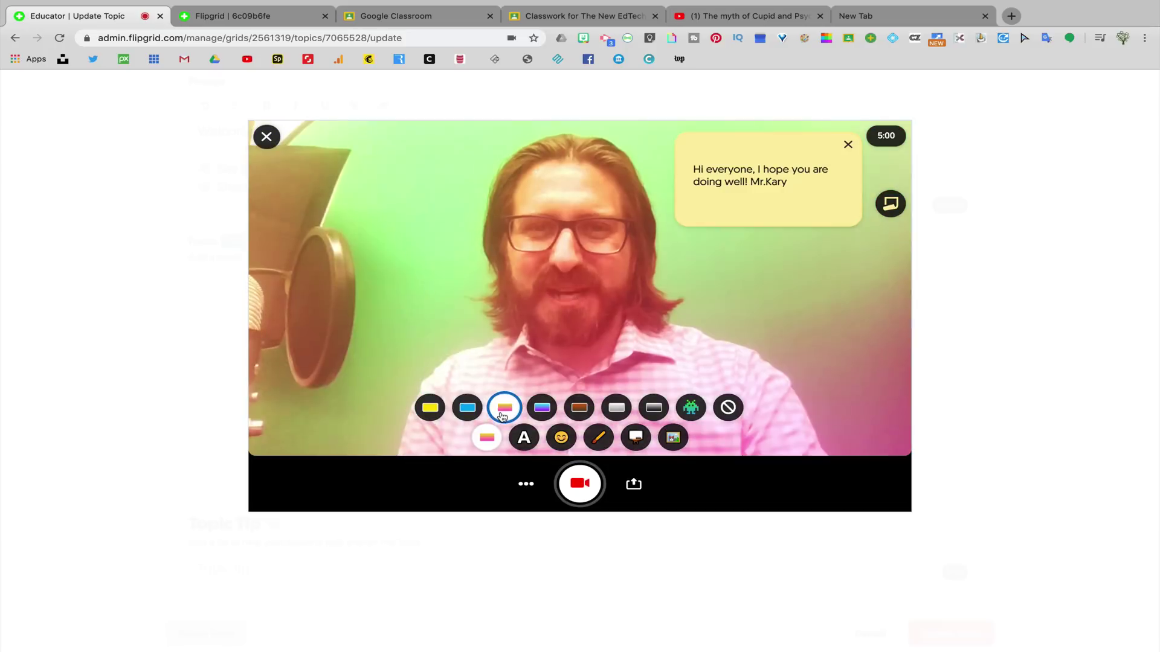
left_click(542, 413)
left_click(689, 411)
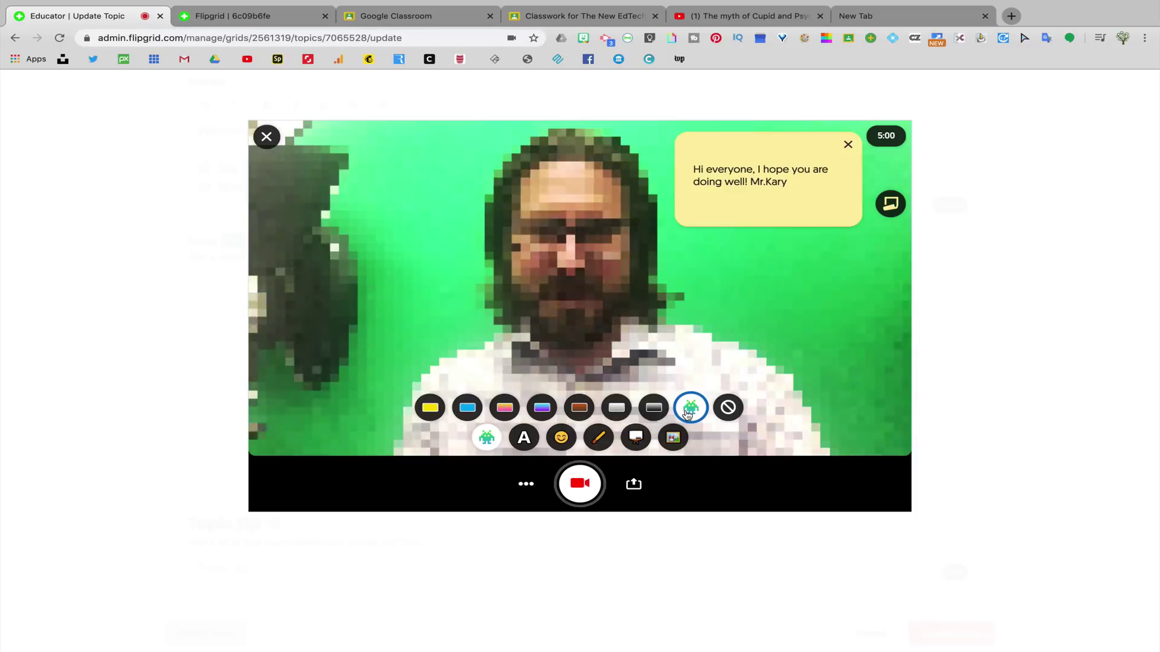
- Apply the Super Cool teal filter and bring up the text styles
left_click(536, 409)
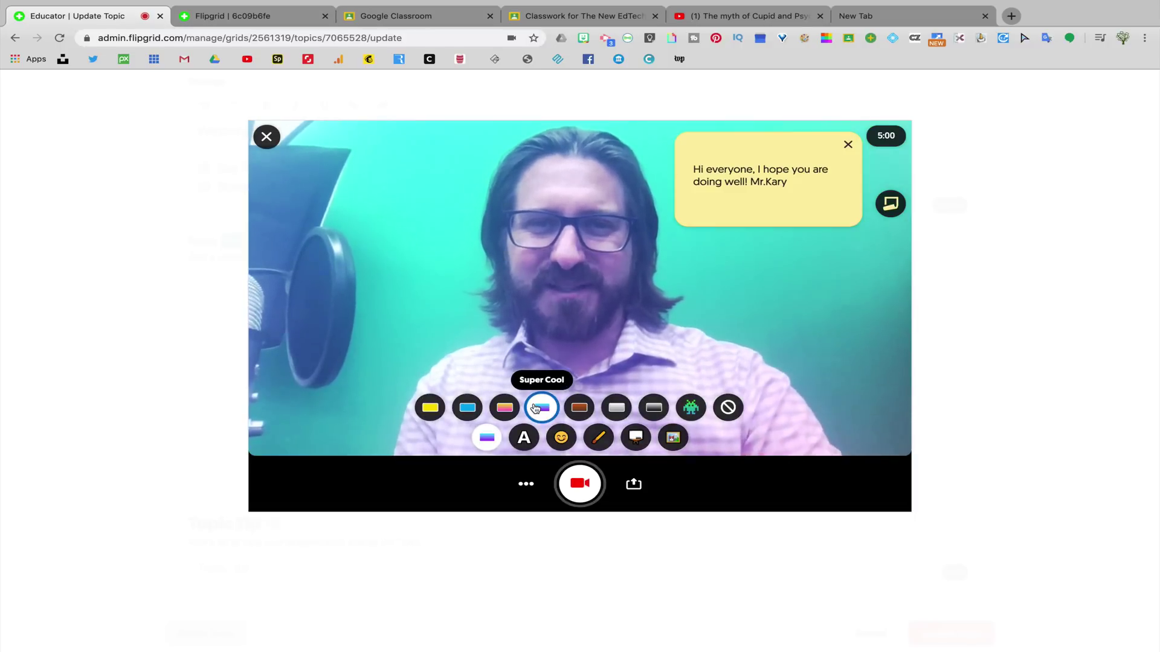
left_click(823, 275)
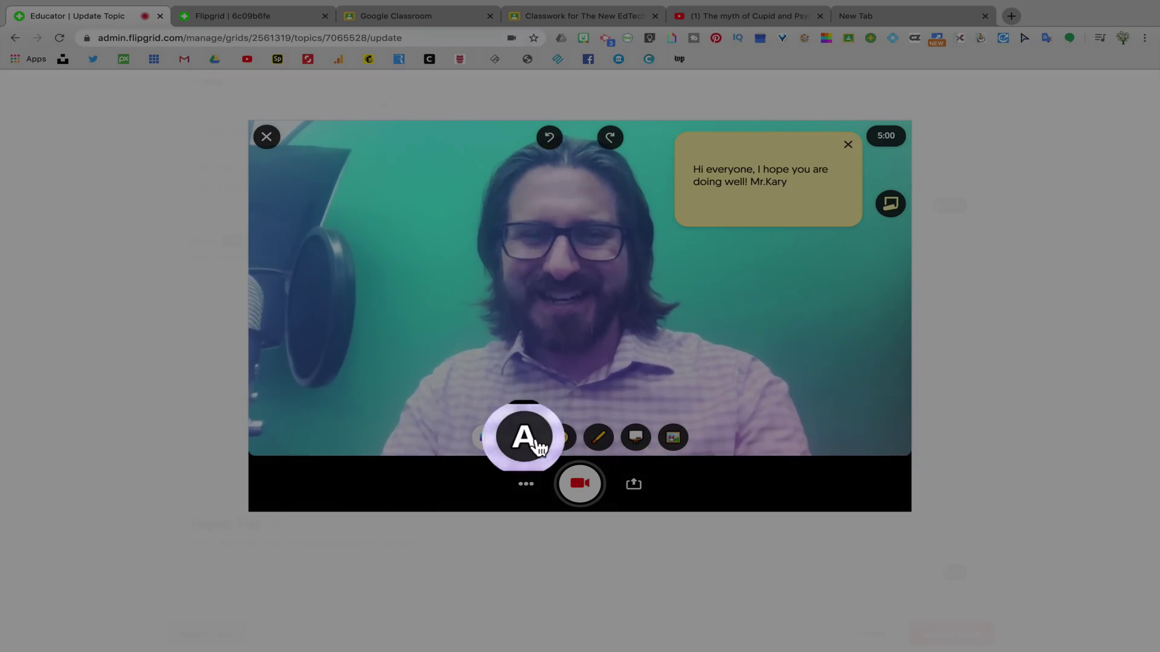
left_click(527, 441)
- Add red 'Good Morning!' text and move it near the bottom of the video
left_click(487, 408)
type("Good Morning!")
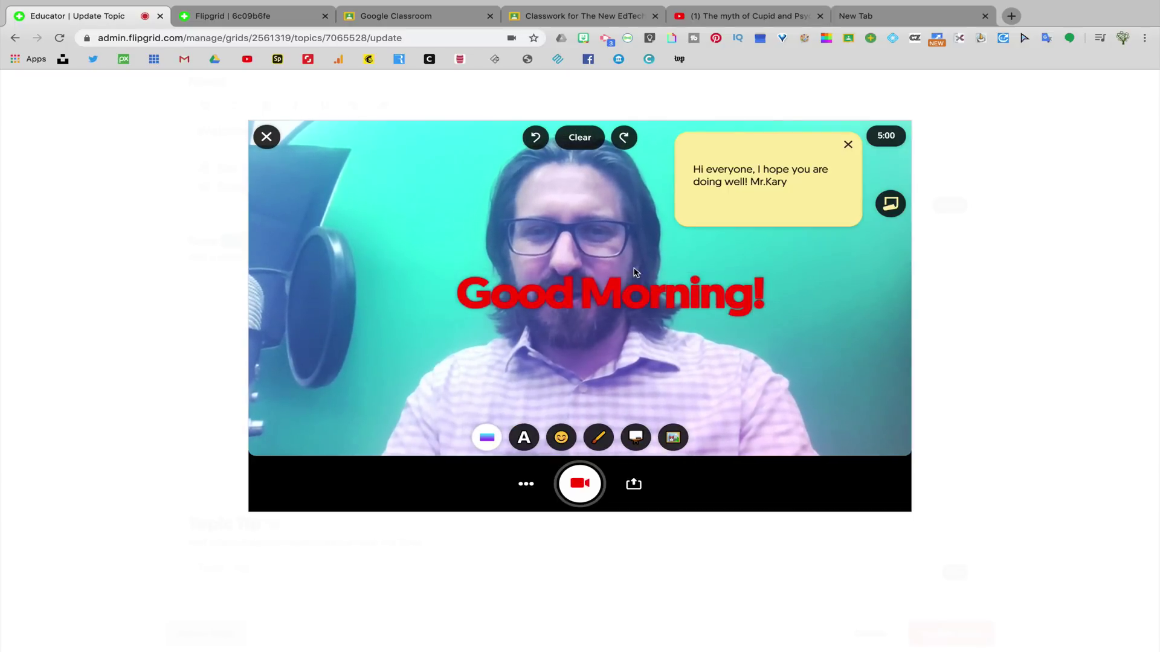
left_click_drag(633, 268, 674, 393)
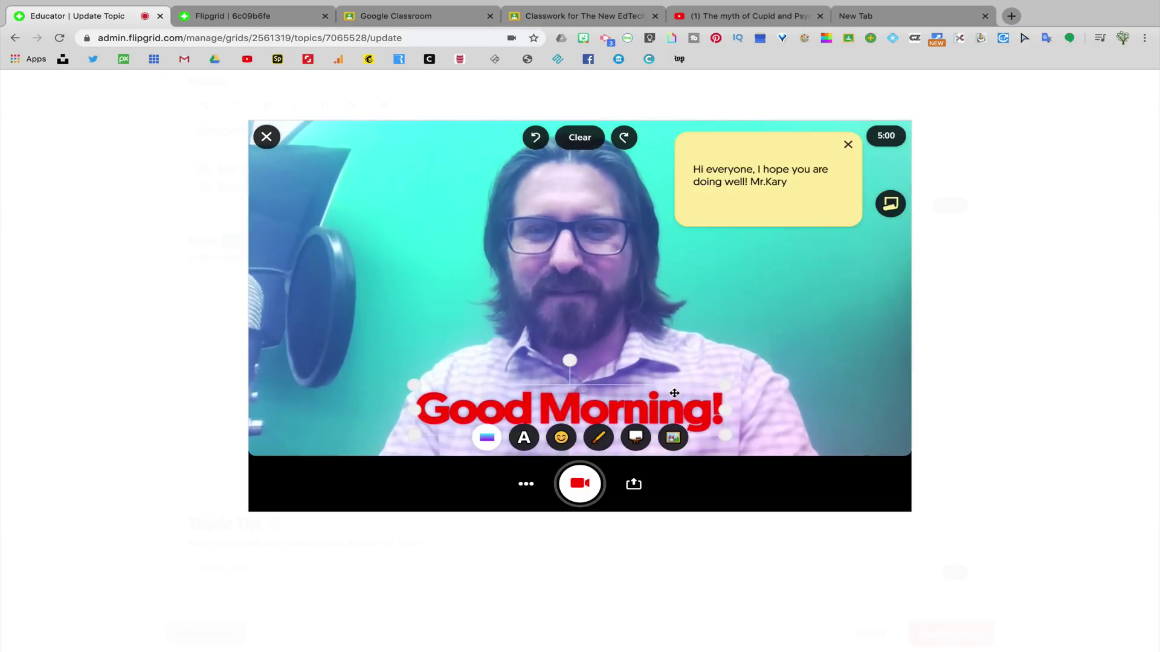
- Add the nerd-glasses emoji sticker, enlarge it, and place it right of the text
left_click(561, 440)
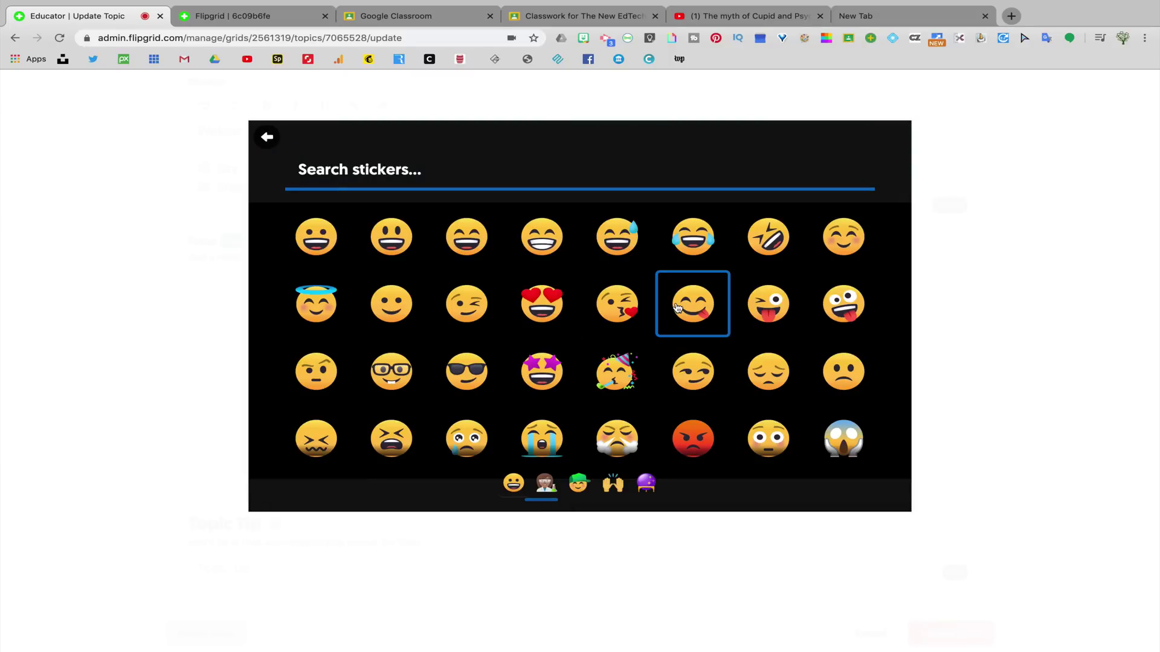
left_click(389, 372)
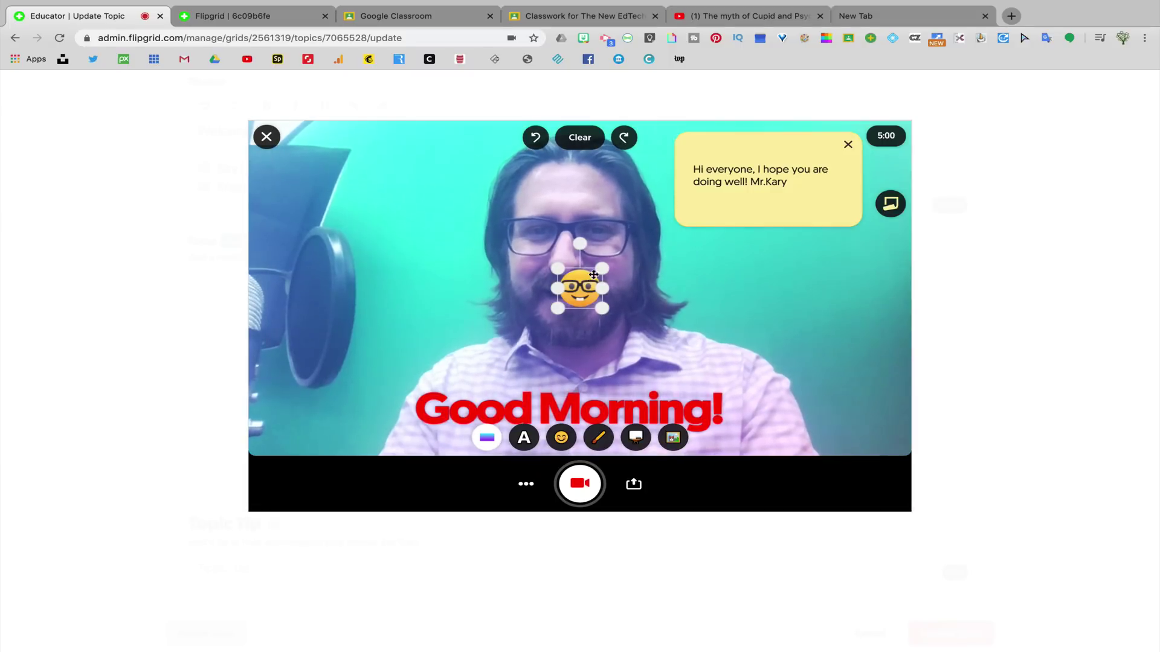
mouse_move(601, 270)
left_mouse_down()
mouse_move(638, 240)
mouse_move(635, 259)
mouse_move(593, 250)
left_mouse_up()
left_click_drag(502, 305, 467, 348)
left_click_drag(547, 296, 564, 285)
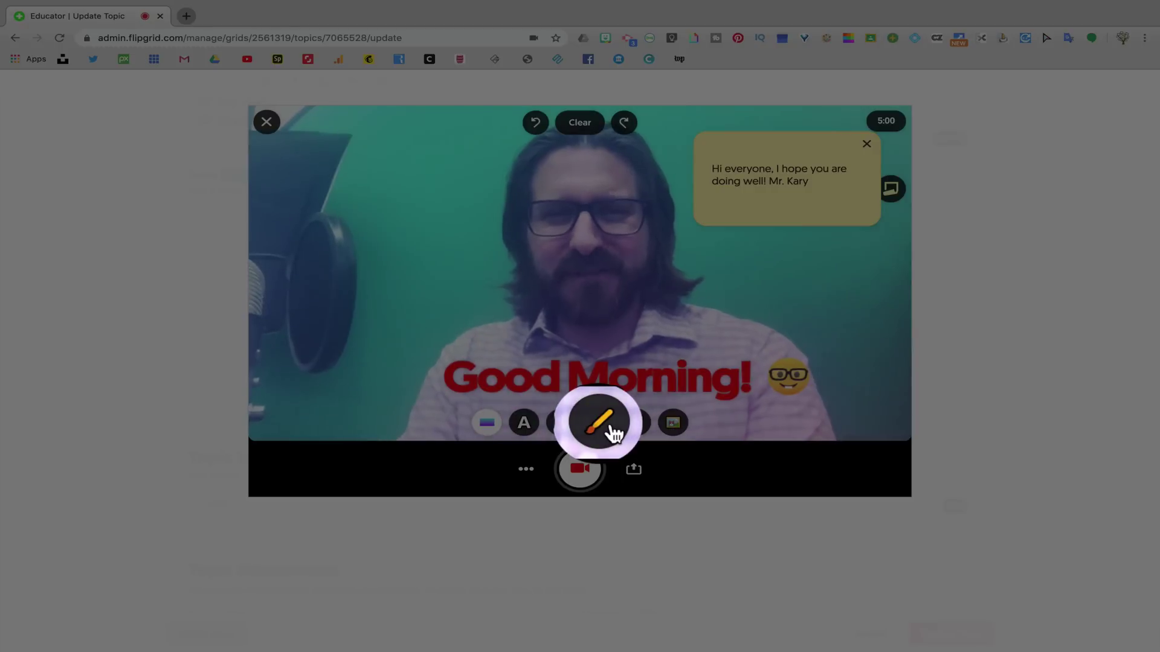
- Draw a red smiley face right of centre and replace the webcam with a white board
left_click(604, 426)
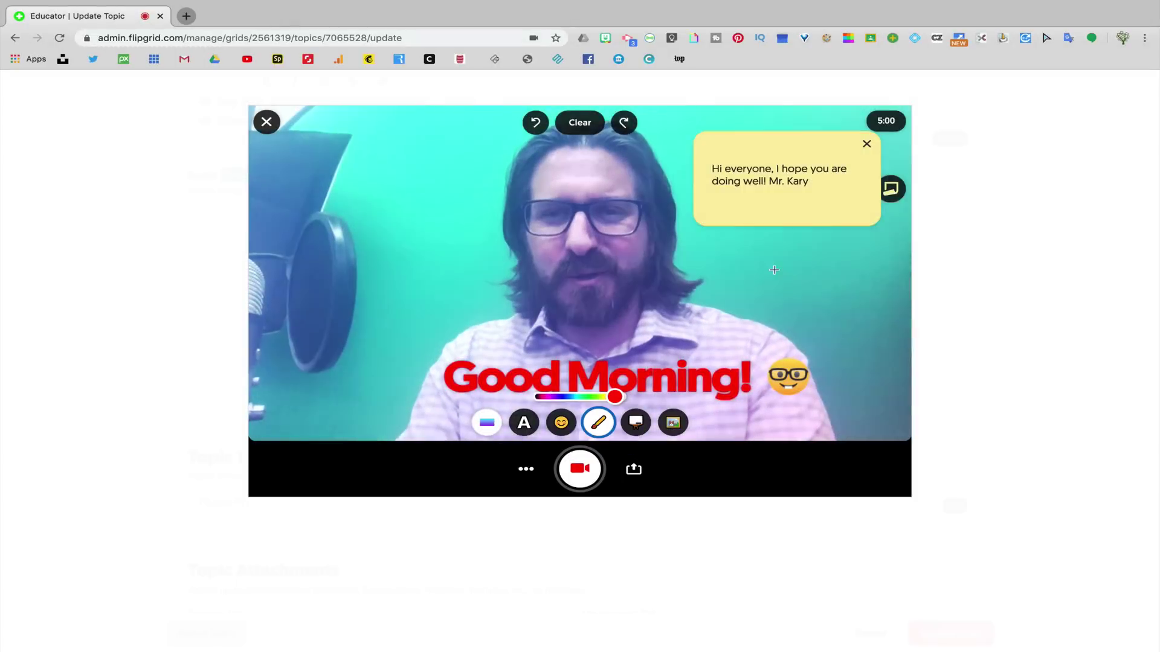
mouse_move(785, 277)
left_mouse_down()
mouse_move(761, 271)
mouse_move(833, 279)
mouse_move(778, 273)
left_mouse_up()
left_click_drag(822, 275, 825, 273)
left_click_drag(805, 288, 796, 297)
left_click_drag(762, 308, 840, 309)
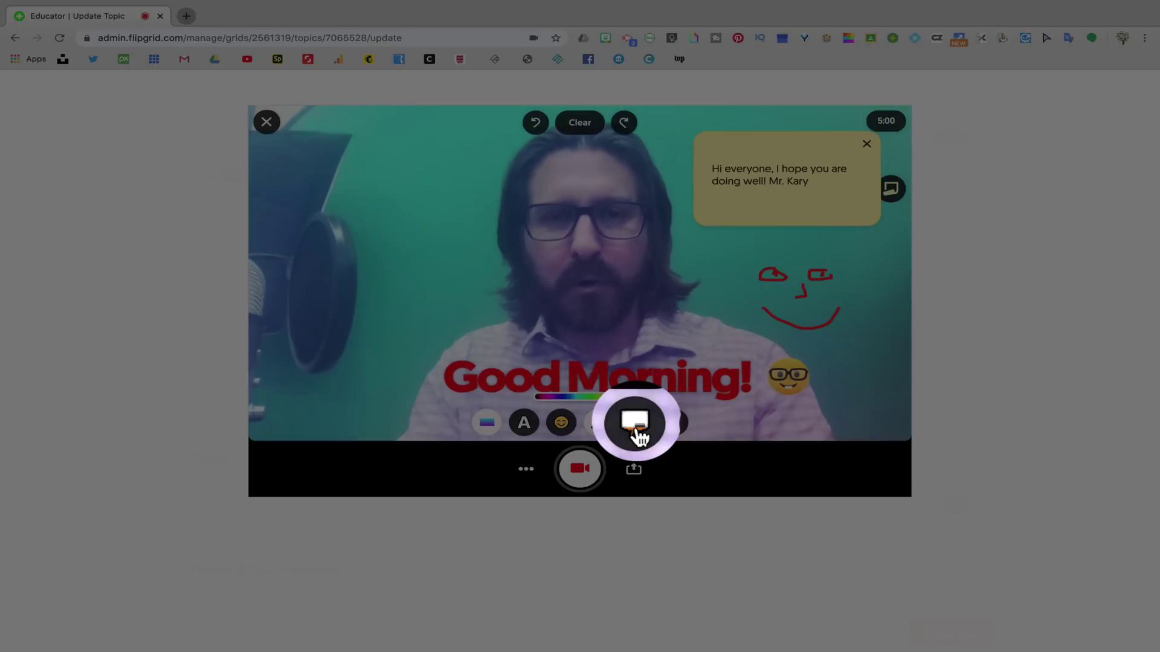
left_click(637, 430)
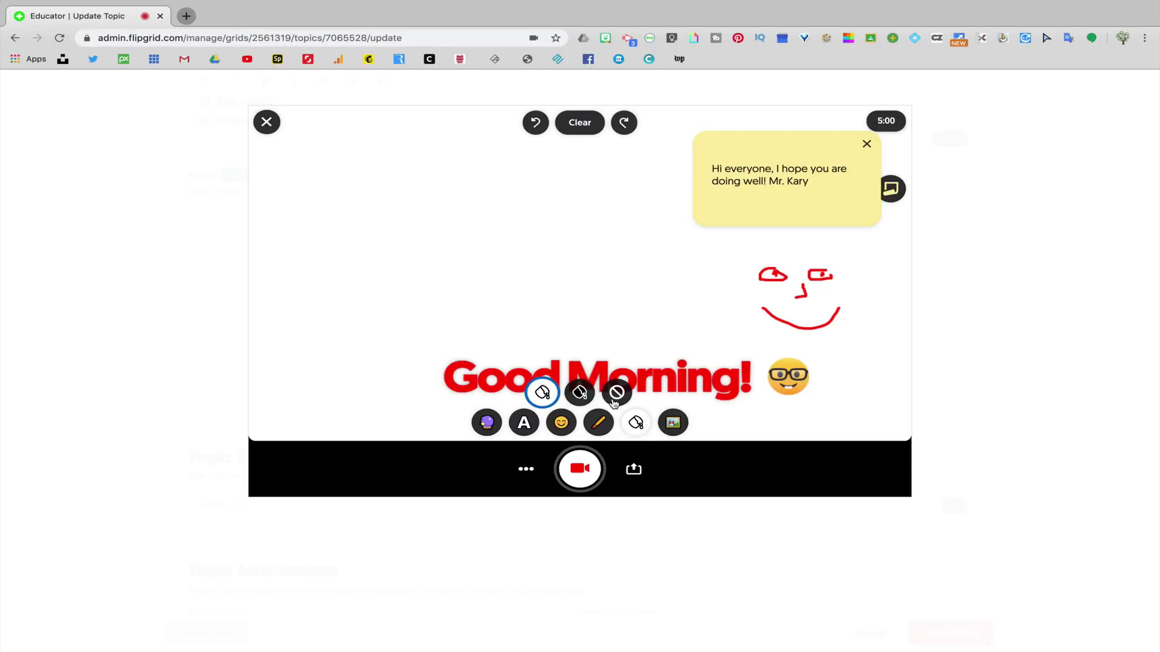
left_click(583, 398)
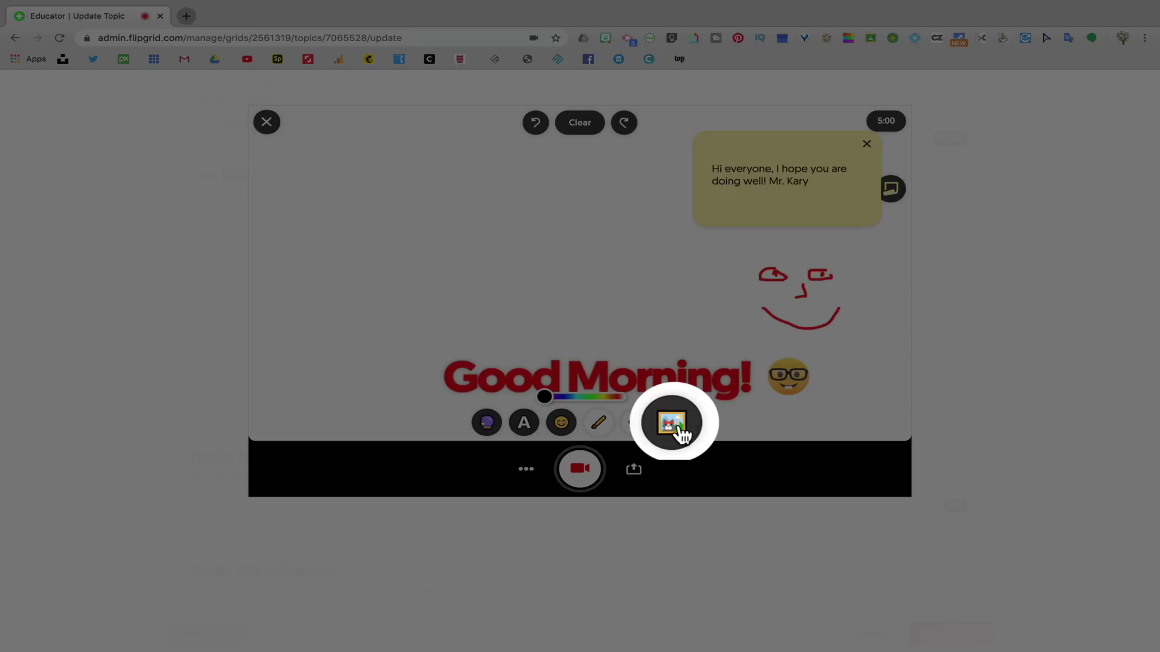
- Upload a Bitmoji image sticker, shrink it into the top-left corner, and start recording
left_click(681, 433)
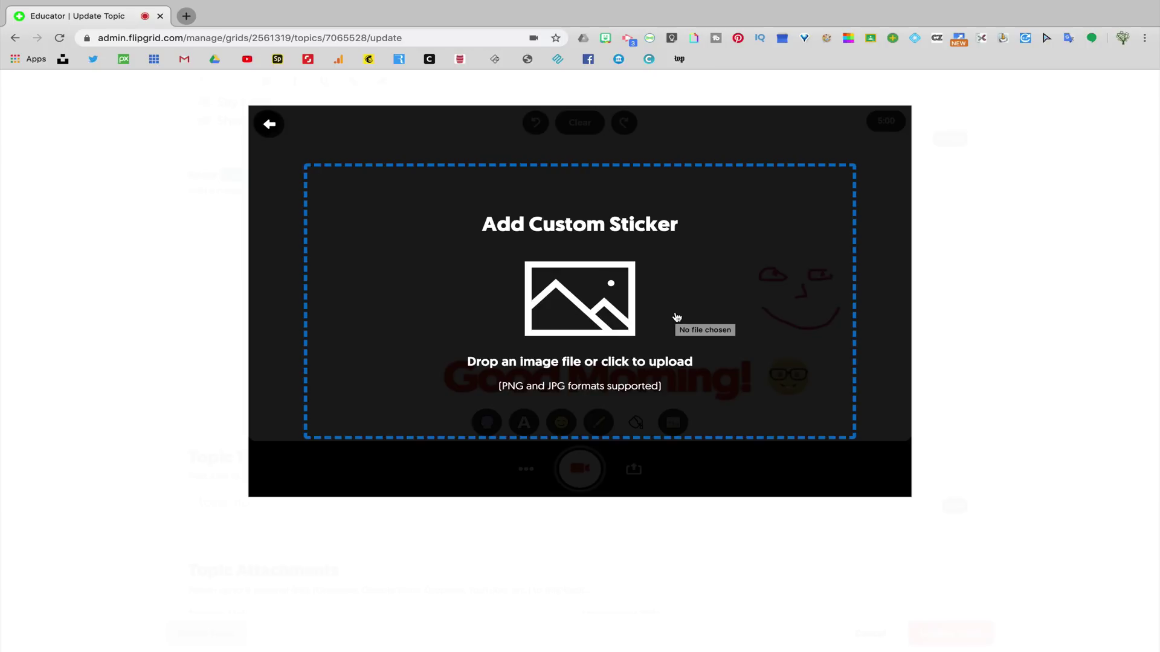
left_click(676, 318)
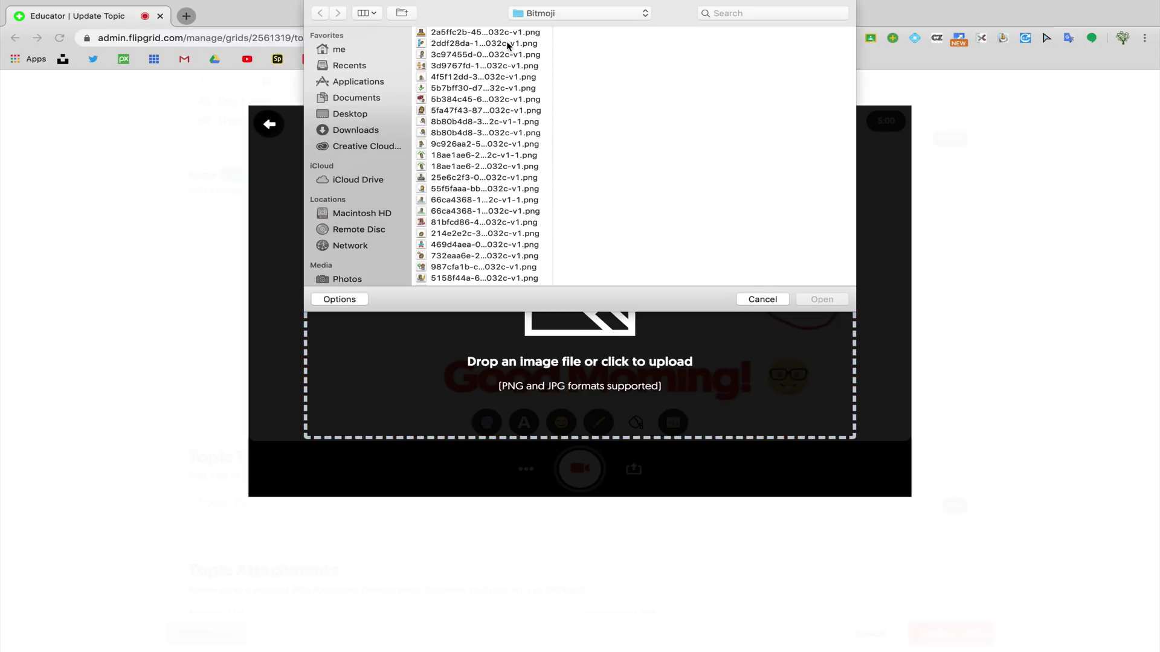
left_click(506, 34)
left_click(816, 299)
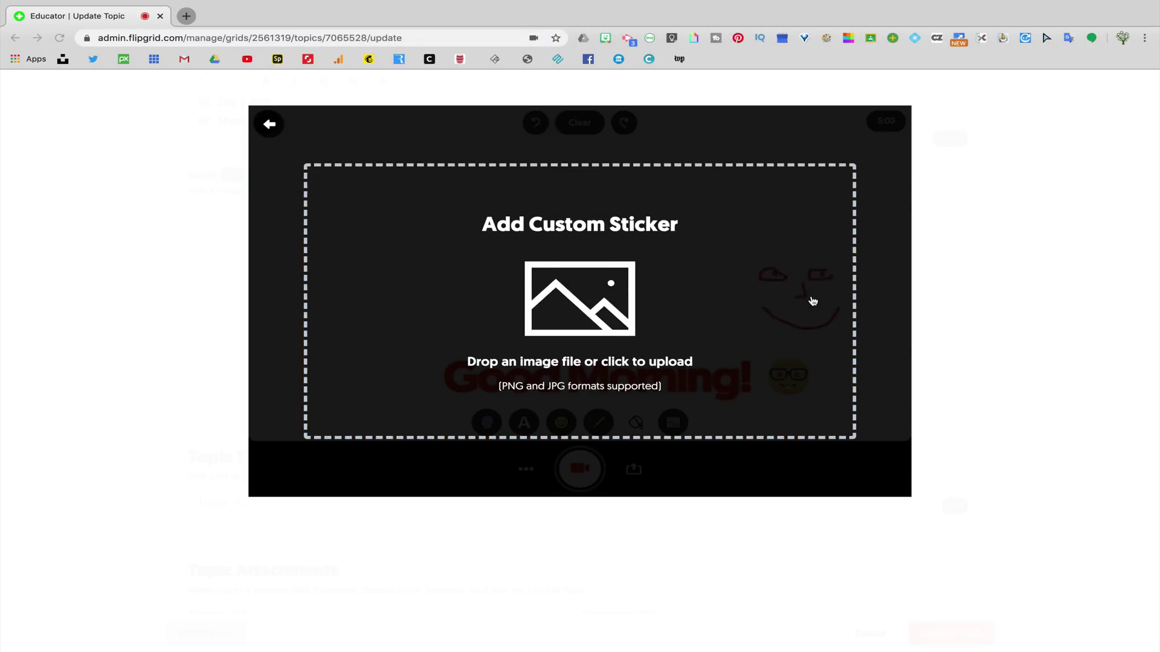
left_click_drag(635, 320, 404, 284)
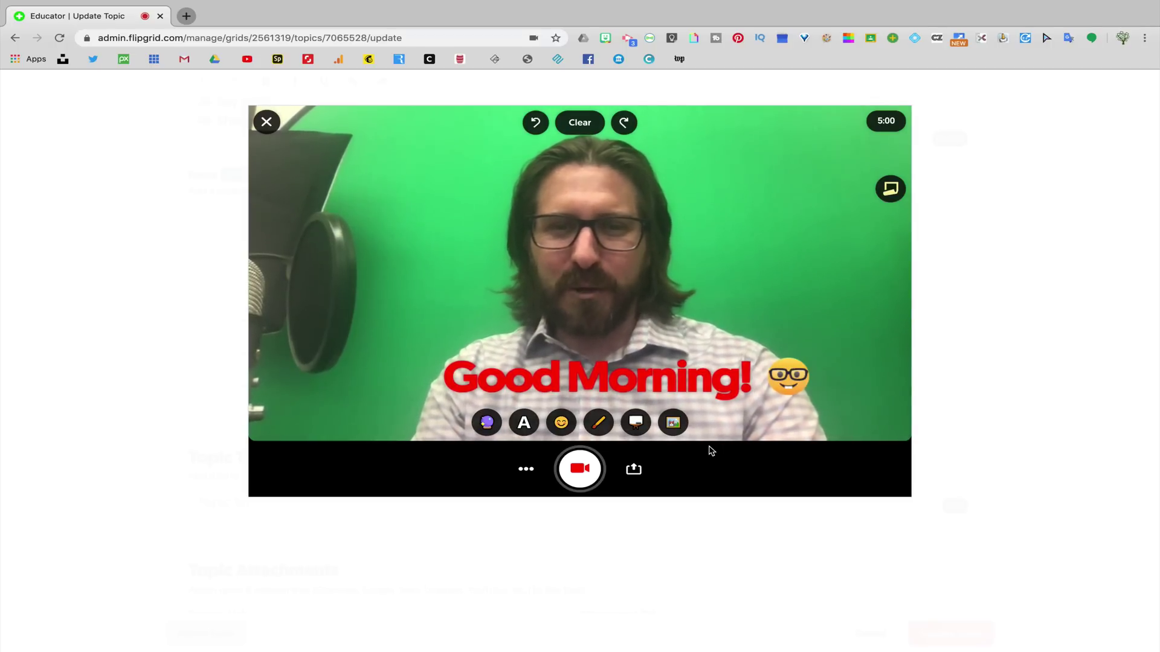
left_click(588, 464)
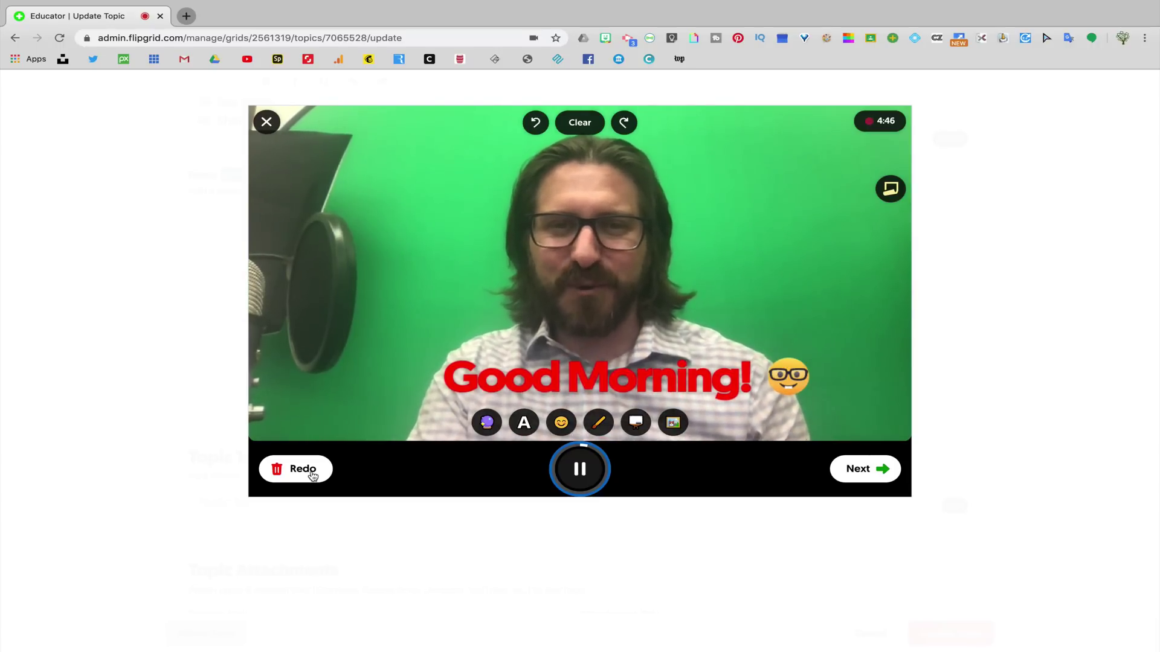
- Discard the first take and start recording a fresh intro video
left_click(308, 470)
left_click(593, 349)
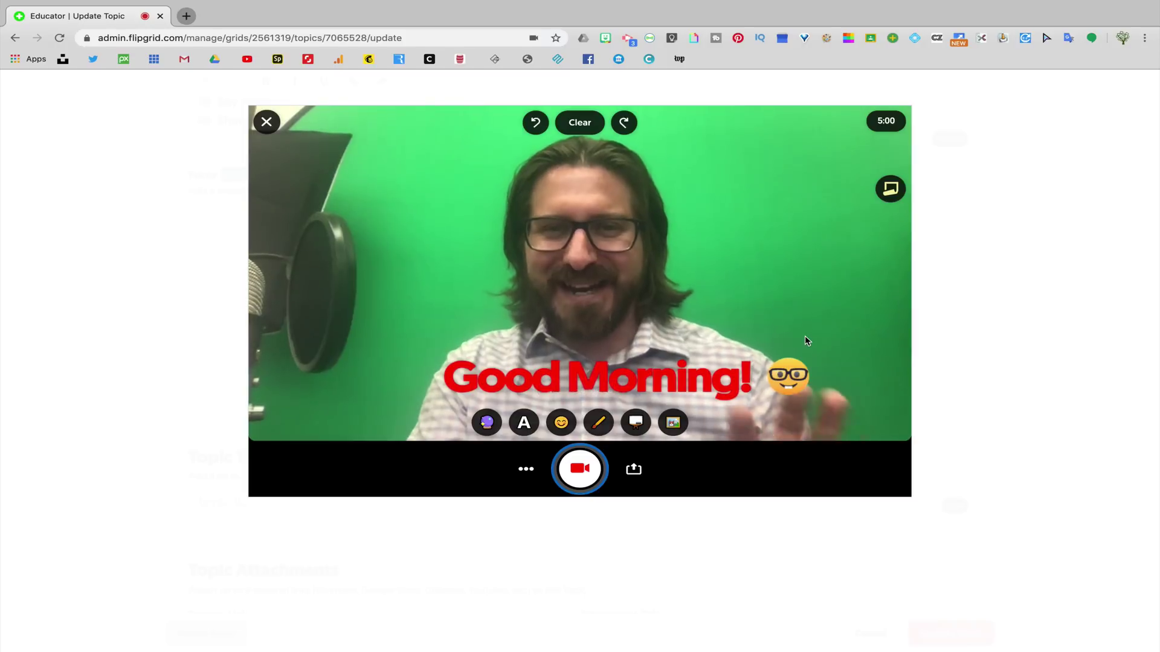
left_click(580, 468)
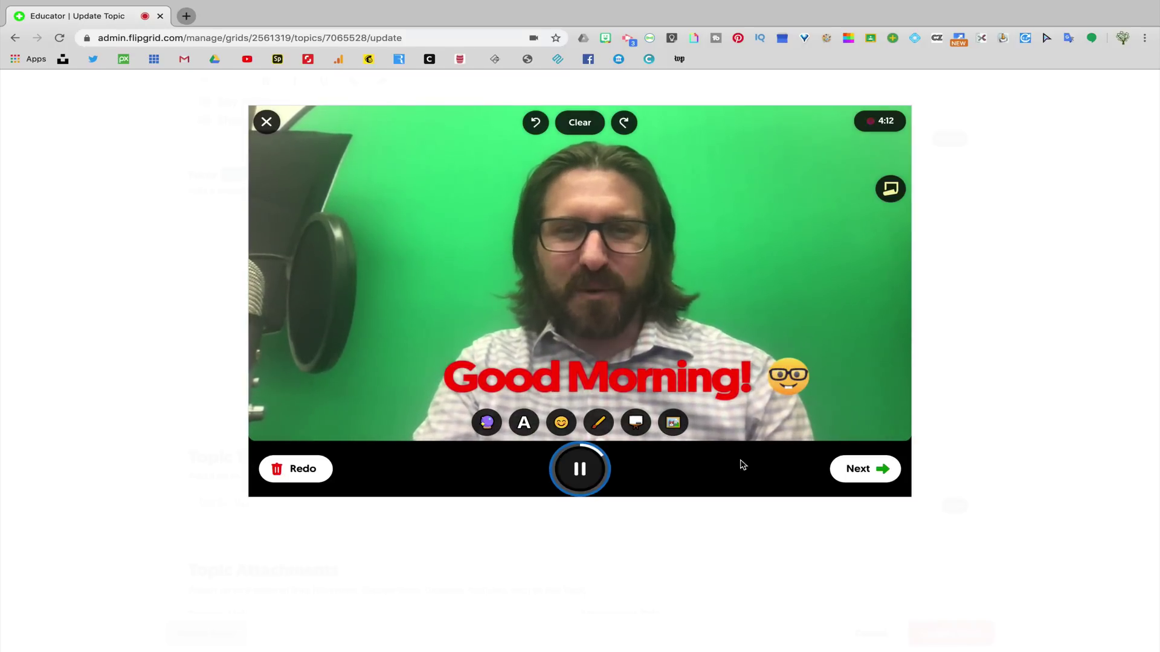
- Finish recording and trim the intro clip down to a 4-second focus video
left_click(849, 470)
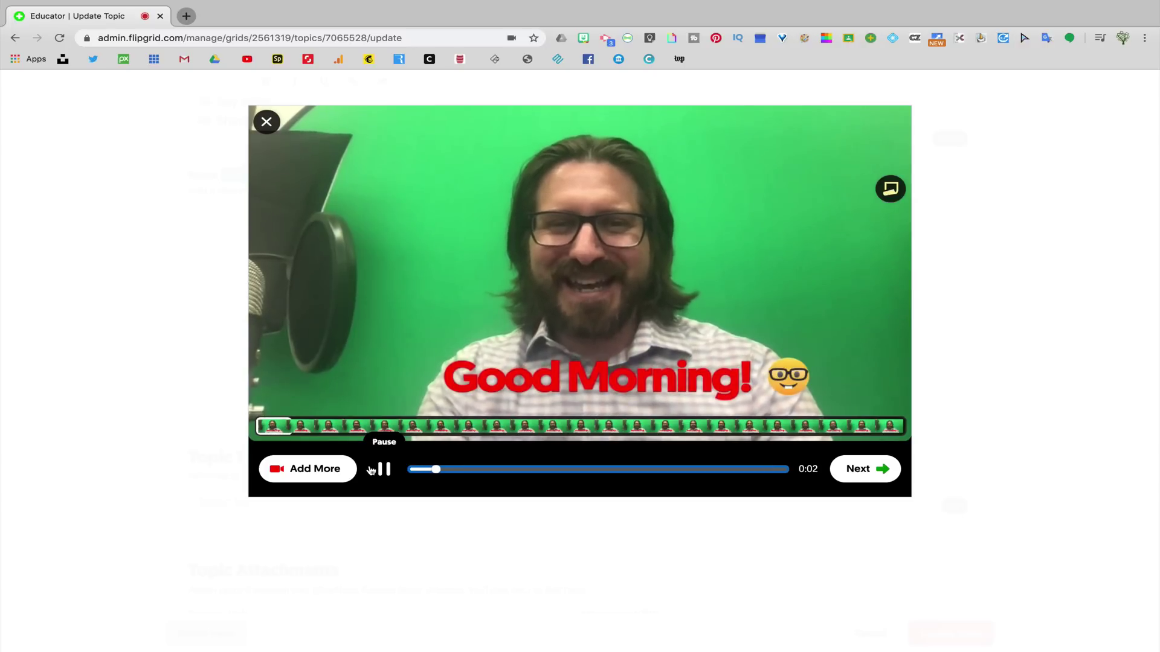
left_click(266, 425)
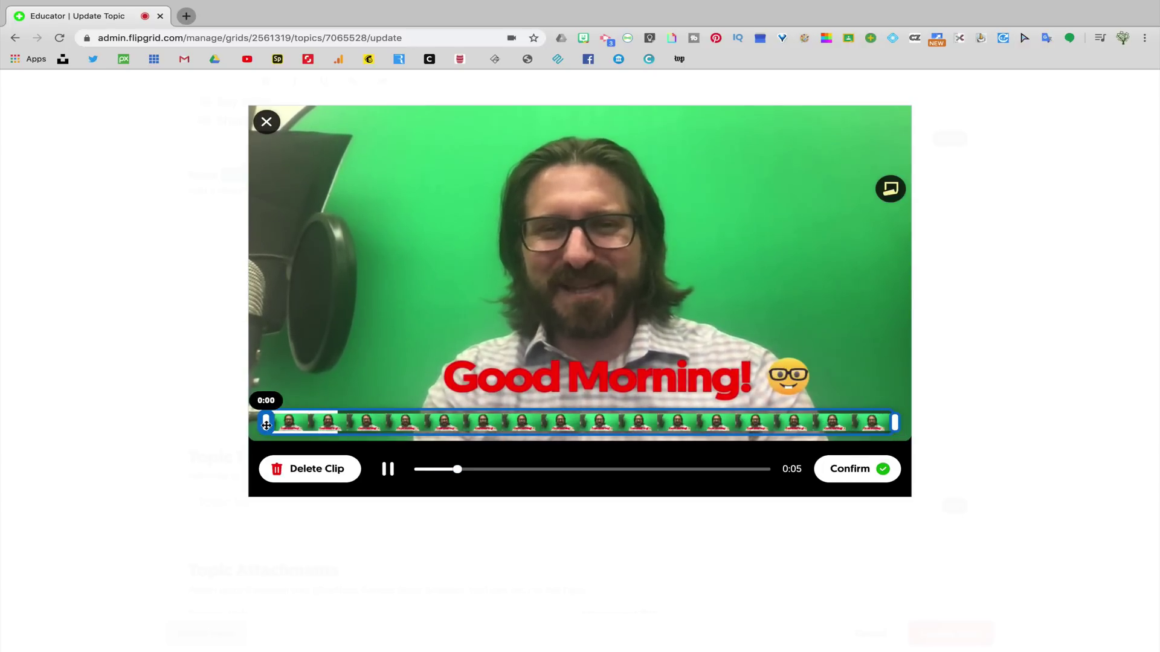
left_click_drag(266, 425, 350, 424)
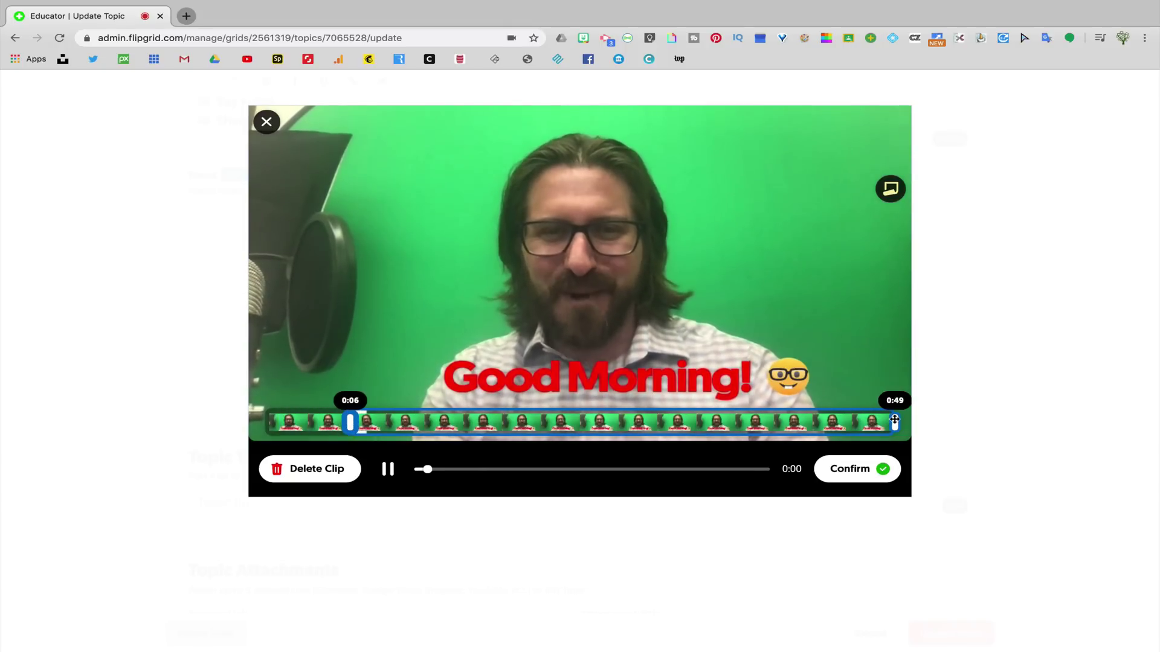
mouse_move(895, 423)
left_mouse_down()
mouse_move(657, 420)
mouse_move(895, 421)
left_mouse_up()
left_click_drag(350, 421, 263, 424)
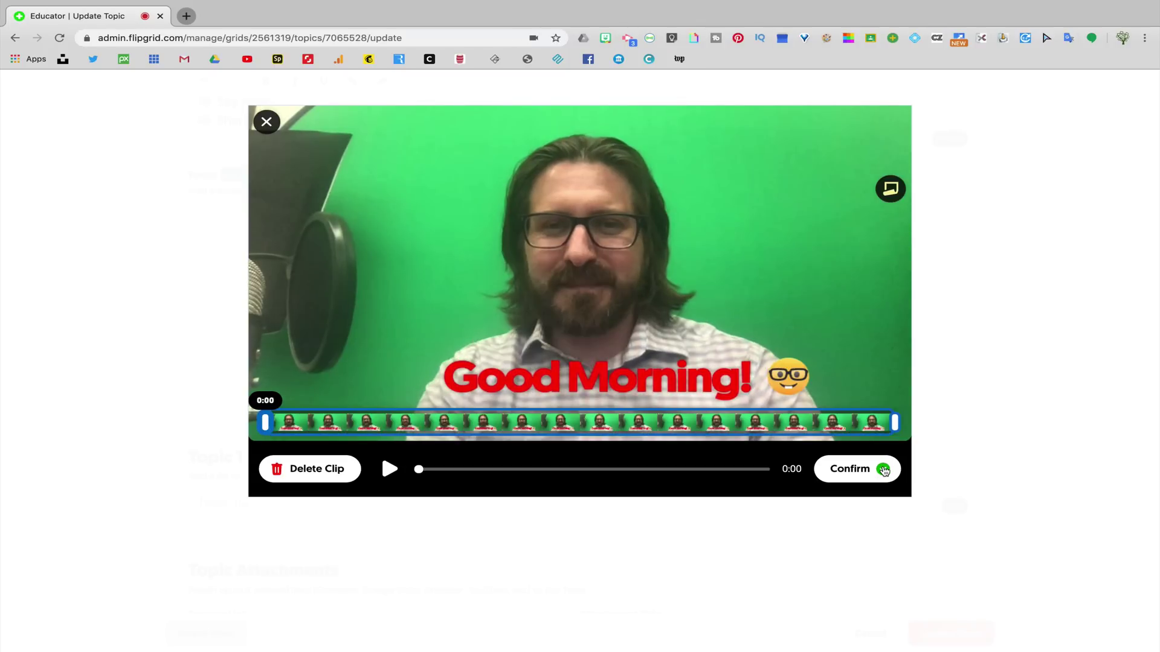
left_click(883, 471)
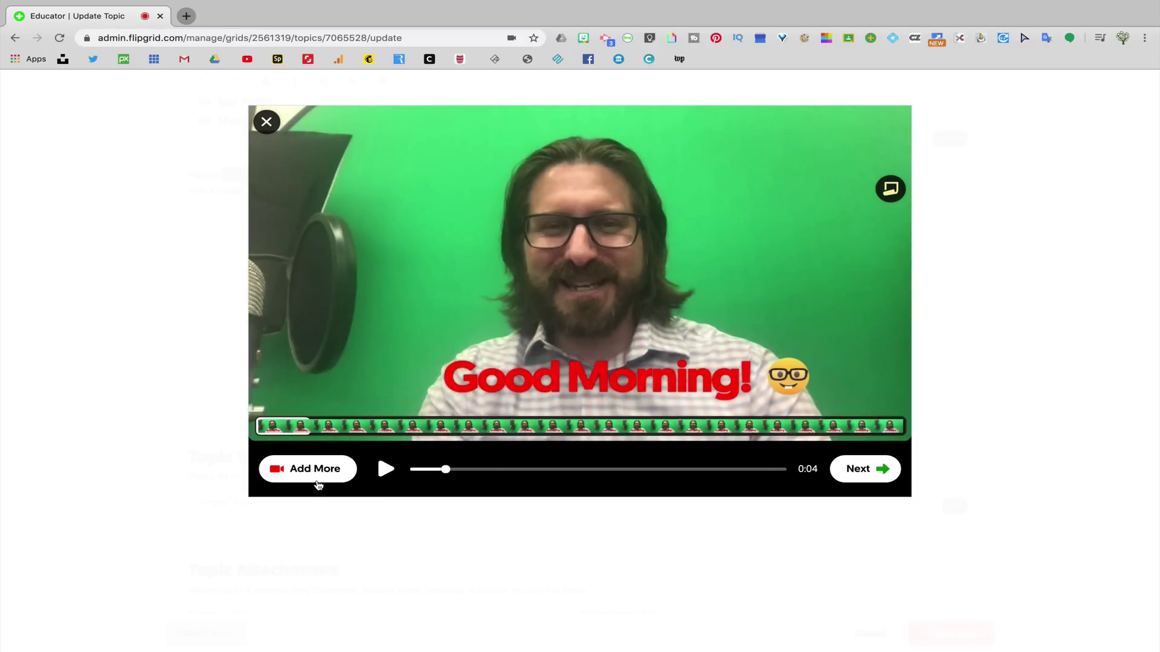
left_click(315, 469)
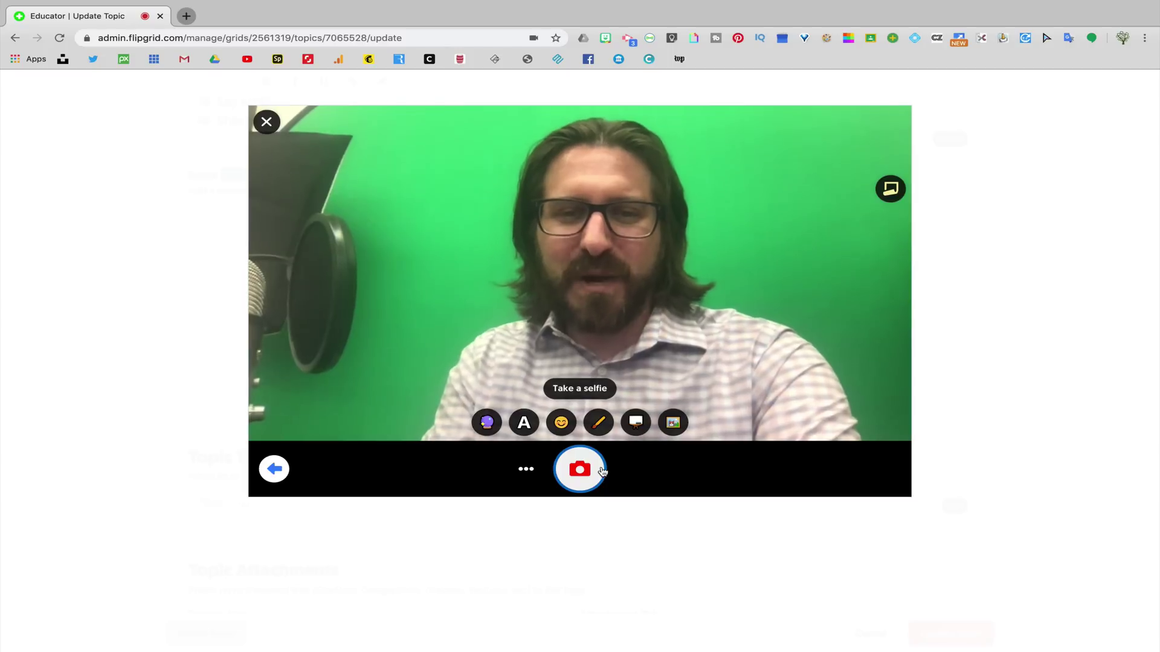
- Take a selfie as the video's cover and return to the Update Topic form
left_click(581, 470)
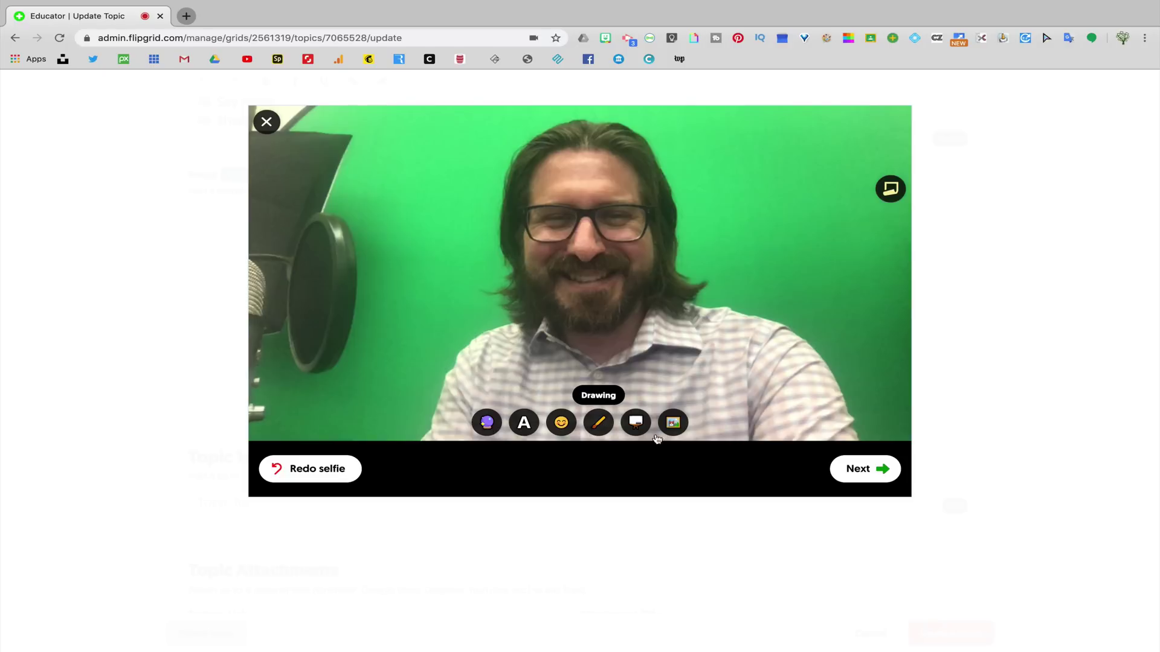
left_click(885, 472)
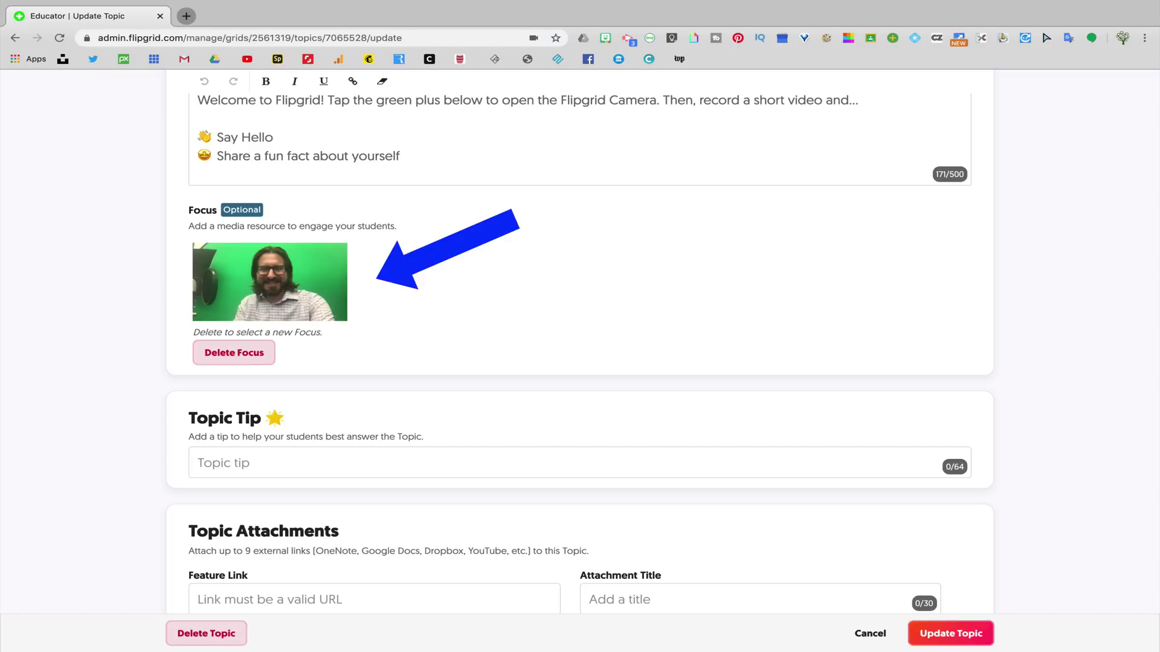
- Paste 'Practice a few times before recording' into the topic's Tip field
scroll(580, 354, "down", 1)
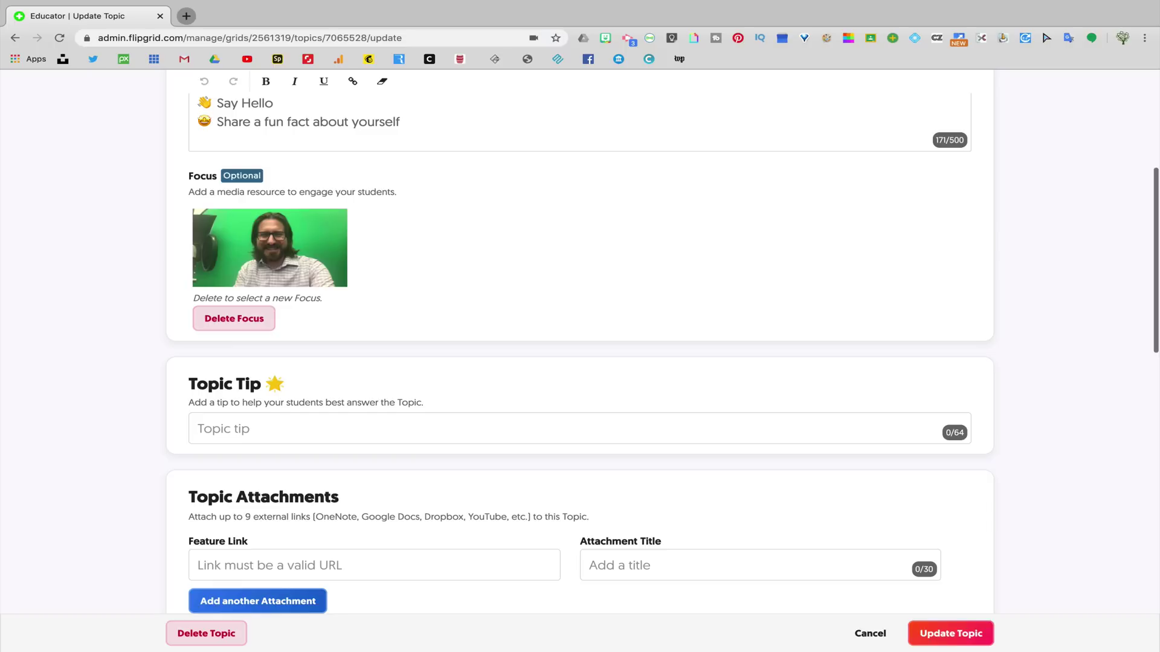
scroll(580, 354, "down", 4)
scroll(580, 350, "down", 3)
left_click(199, 200)
type("Practice a few times before recording")
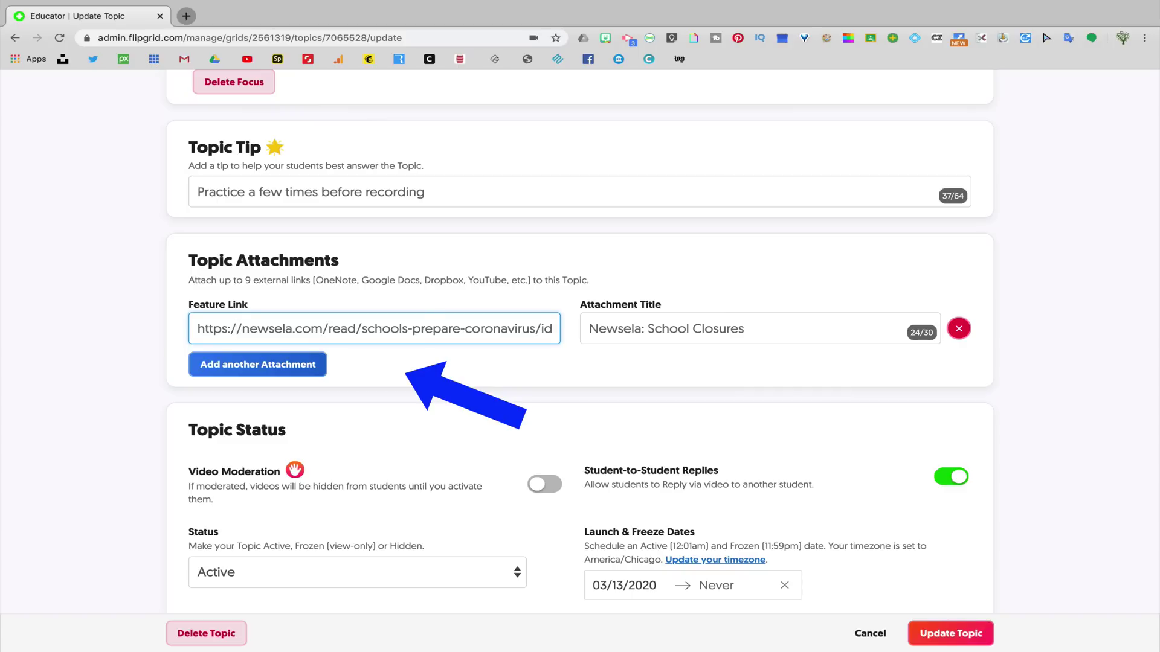
- Turn on Video Moderation for the topic and check the Status dropdown is still Active
scroll(580, 338, "down", 5)
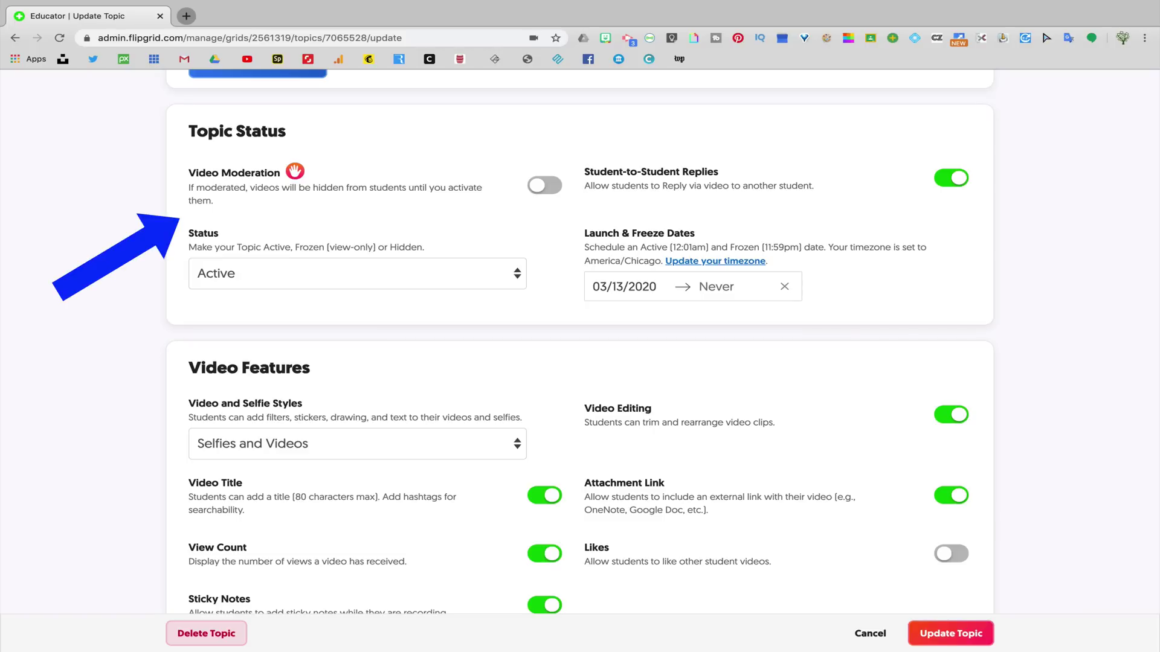
left_click(544, 186)
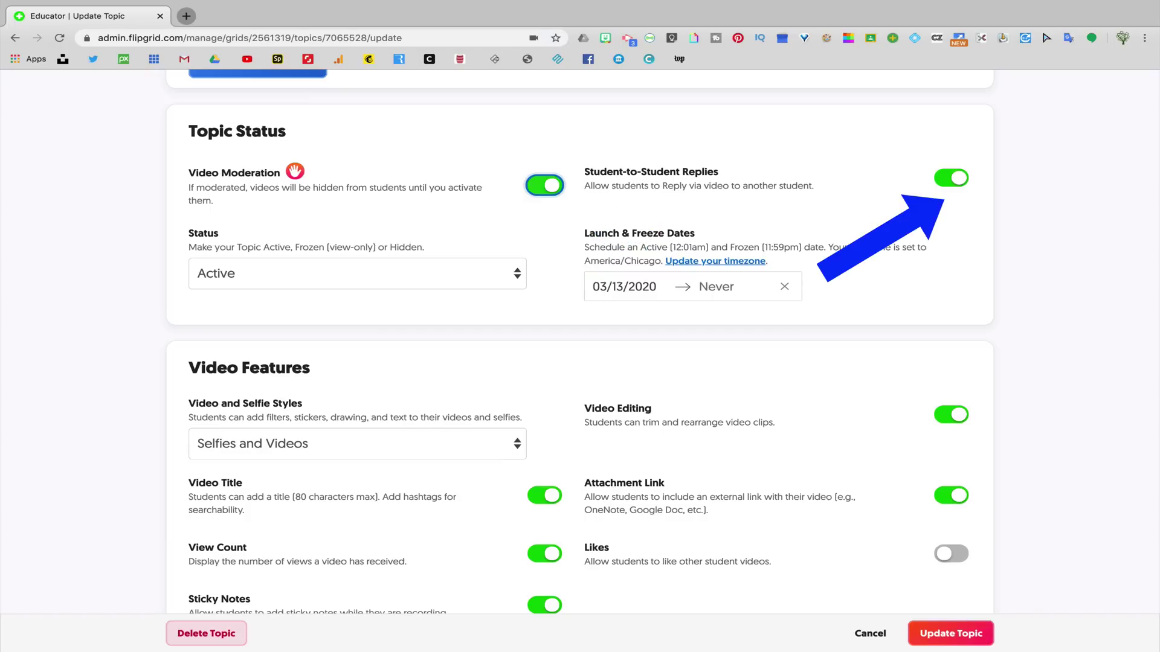
left_click(357, 273)
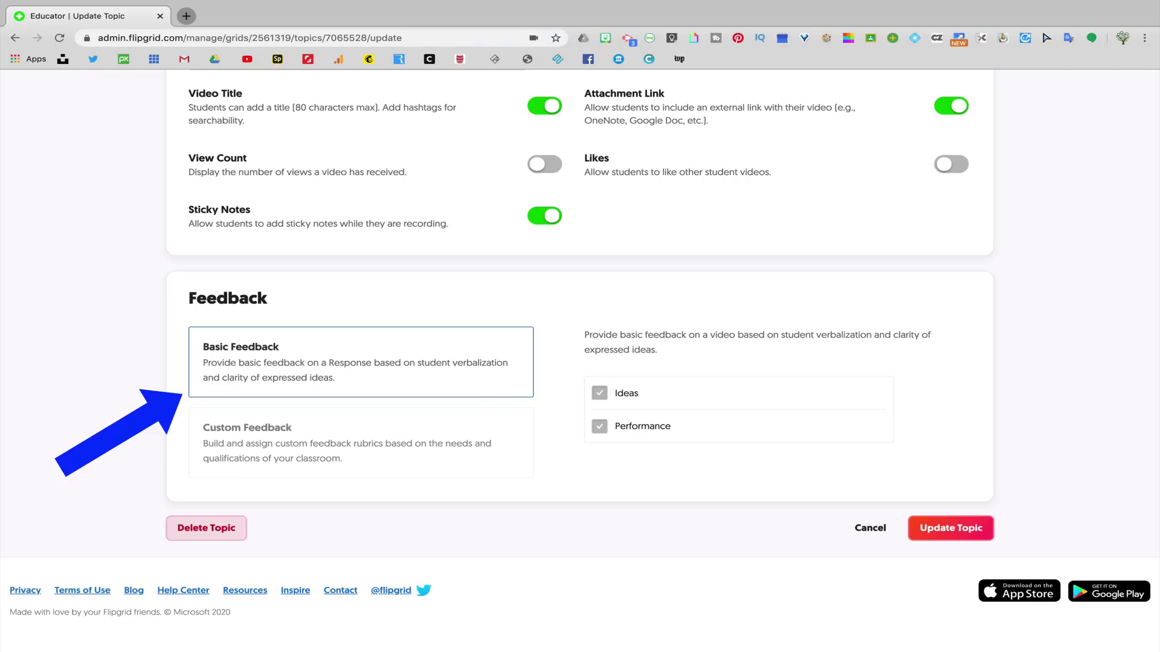
- Switch topic feedback to Custom Feedback and close the Add Criteria form without adding one
left_click(361, 443)
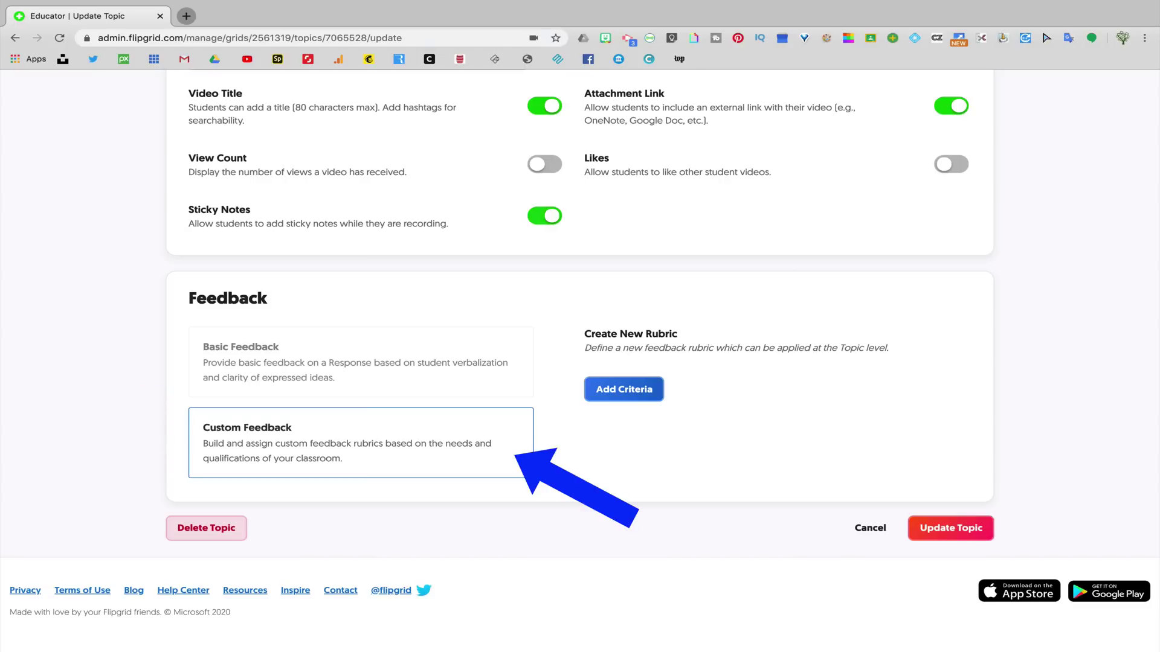
left_click(624, 389)
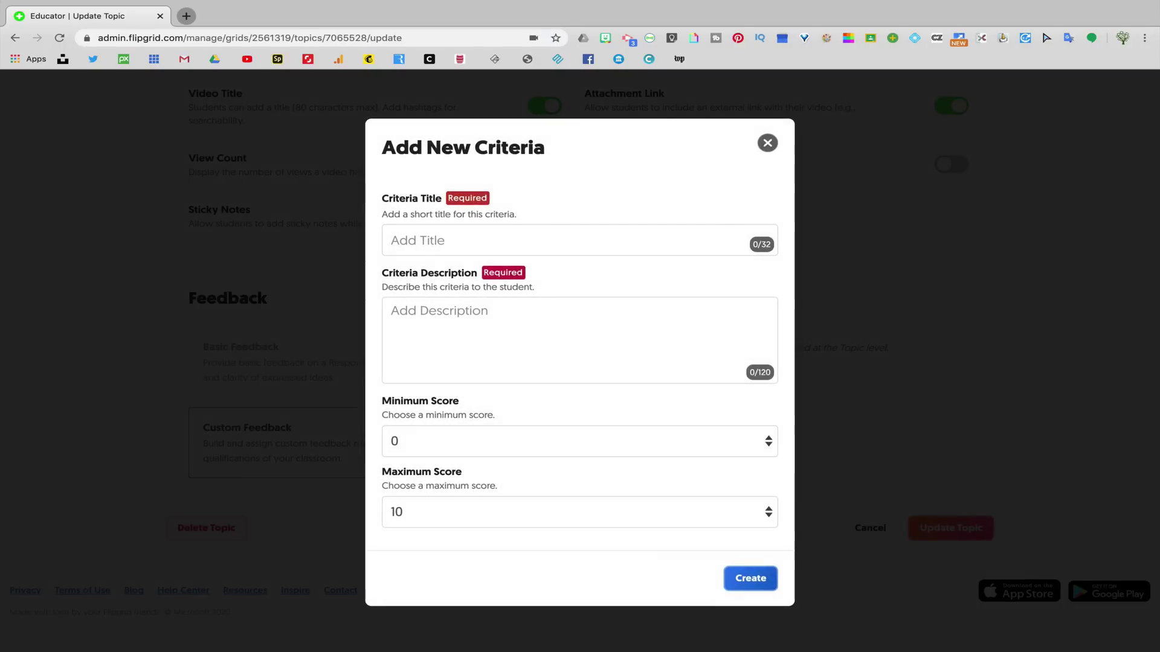
key("Escape")
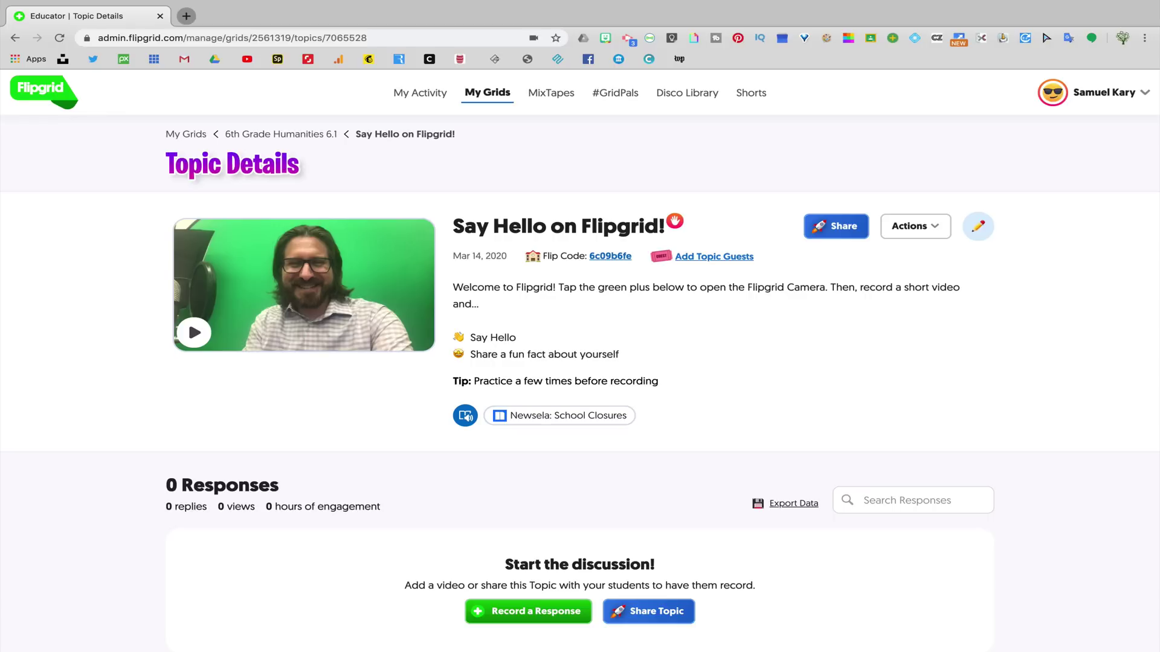
- Share the Say Hello on Flipgrid! topic to Google Classroom
left_click(836, 226)
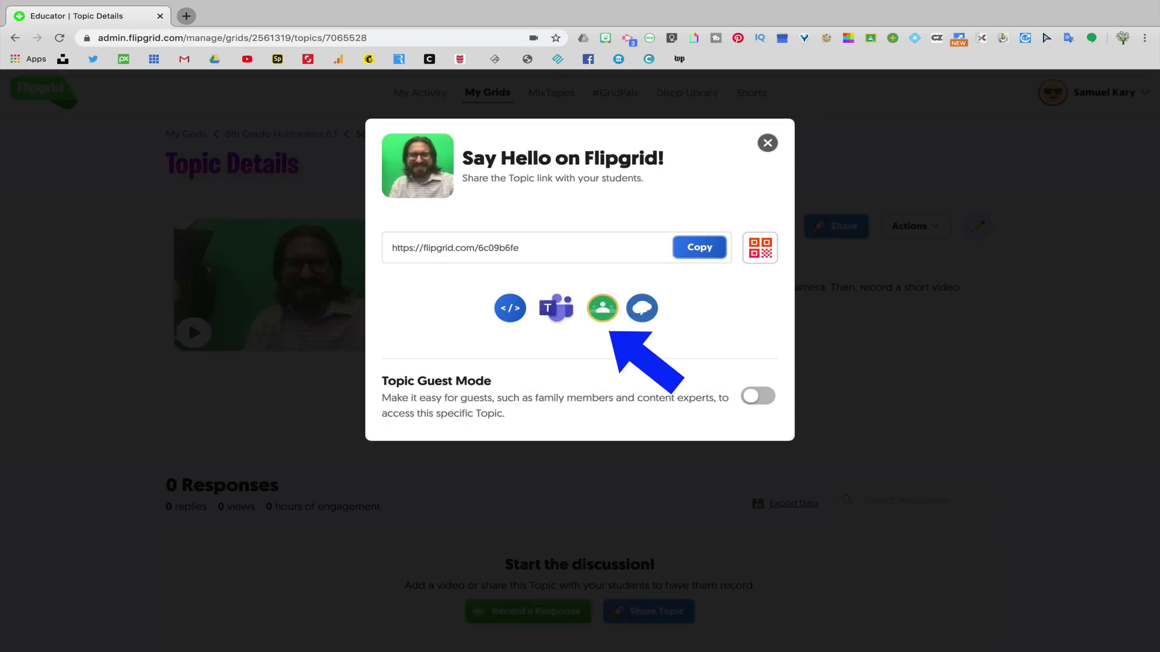
left_click(602, 308)
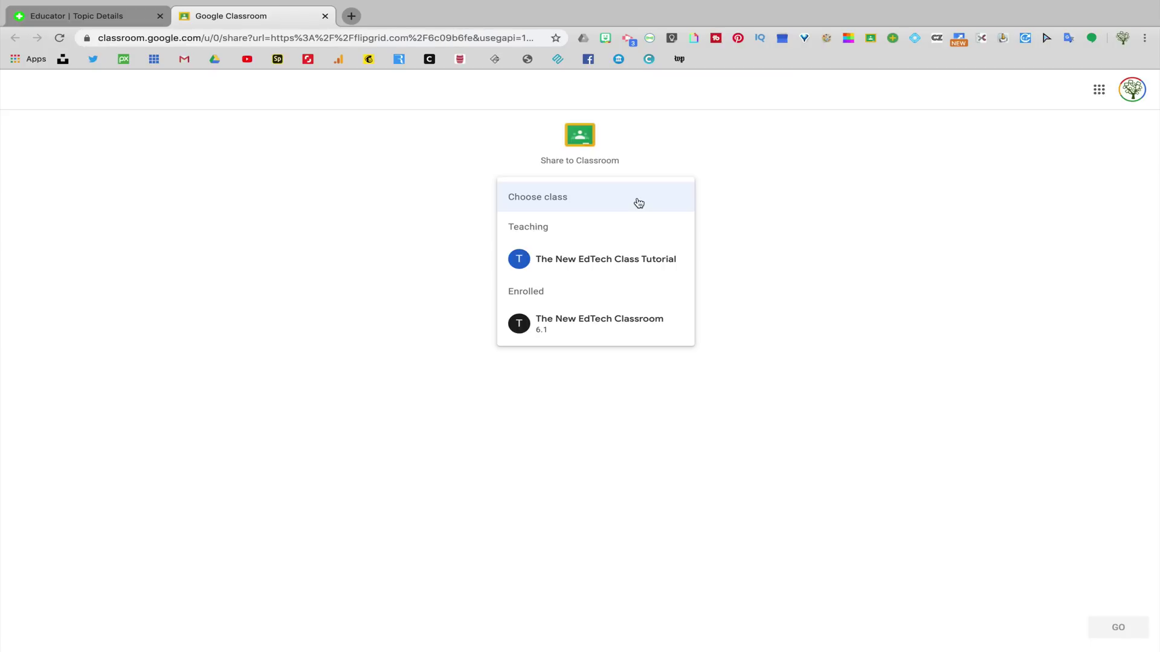
- Assign the Flipgrid topic to The New EdTech Class Tutorial in Google Classroom
left_click(632, 260)
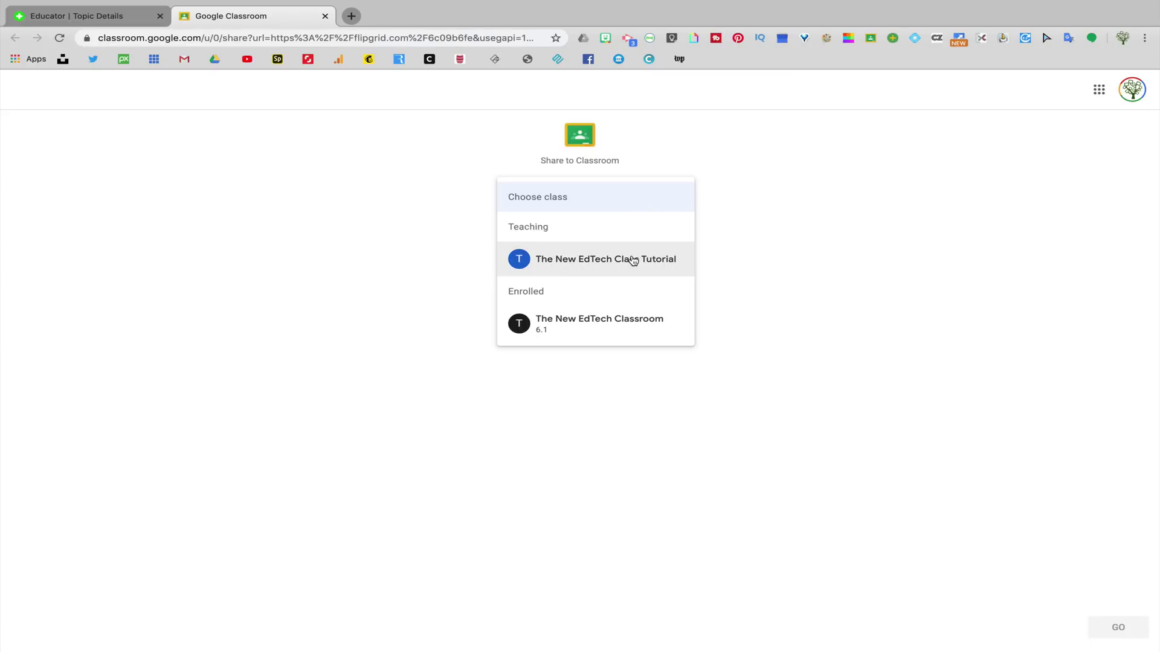
left_click(1118, 624)
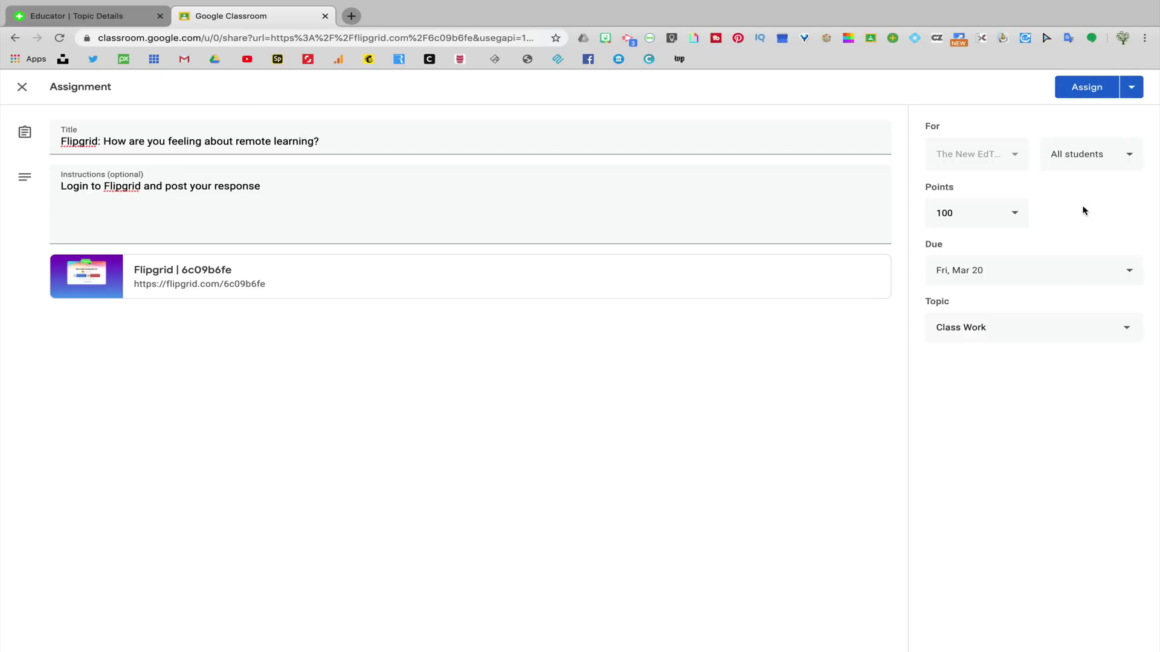
left_click(1091, 92)
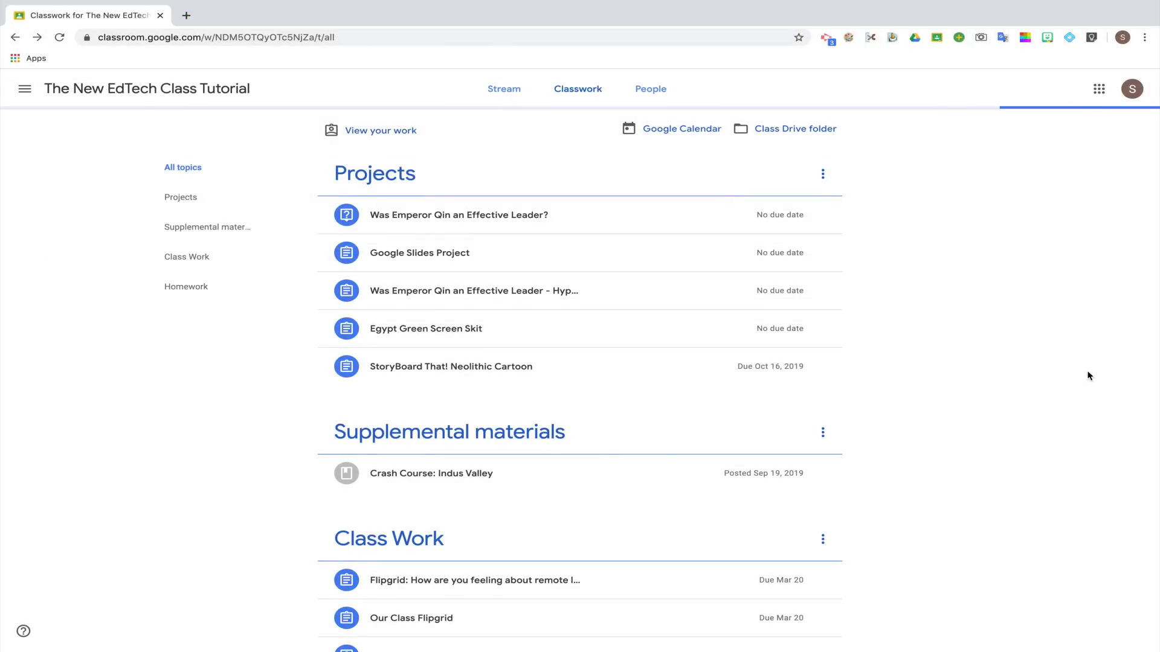
- Open the posted assignment's Flipgrid link and sign in with Google to view the topic
left_click(662, 454)
left_click(373, 435)
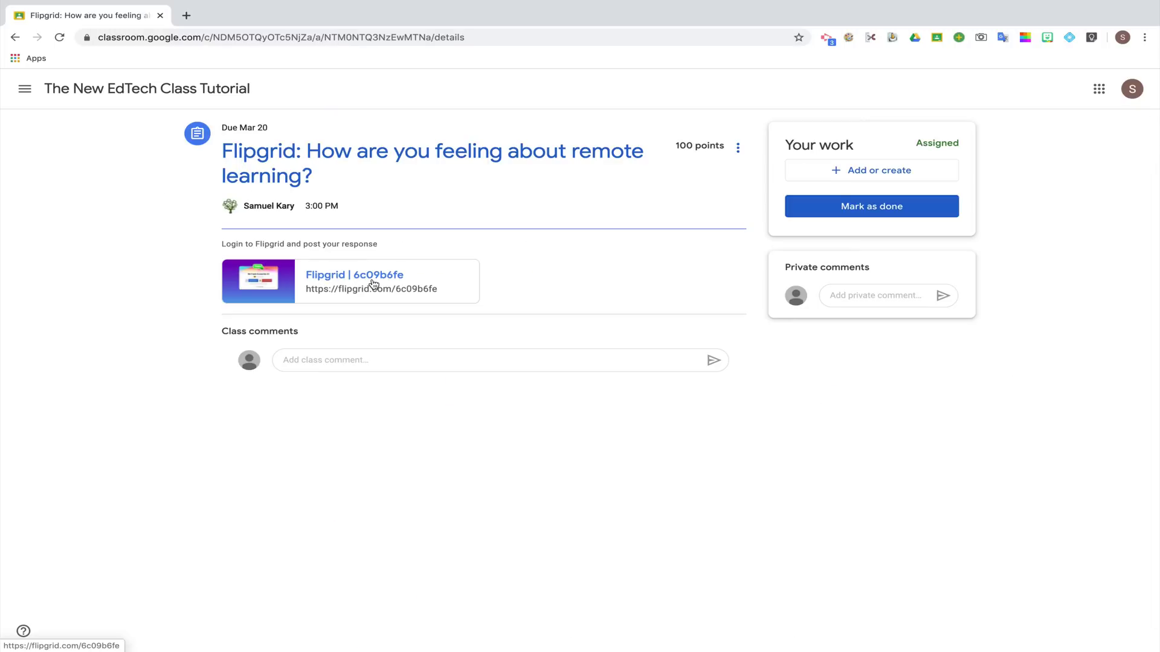
left_click(373, 284)
left_click(523, 354)
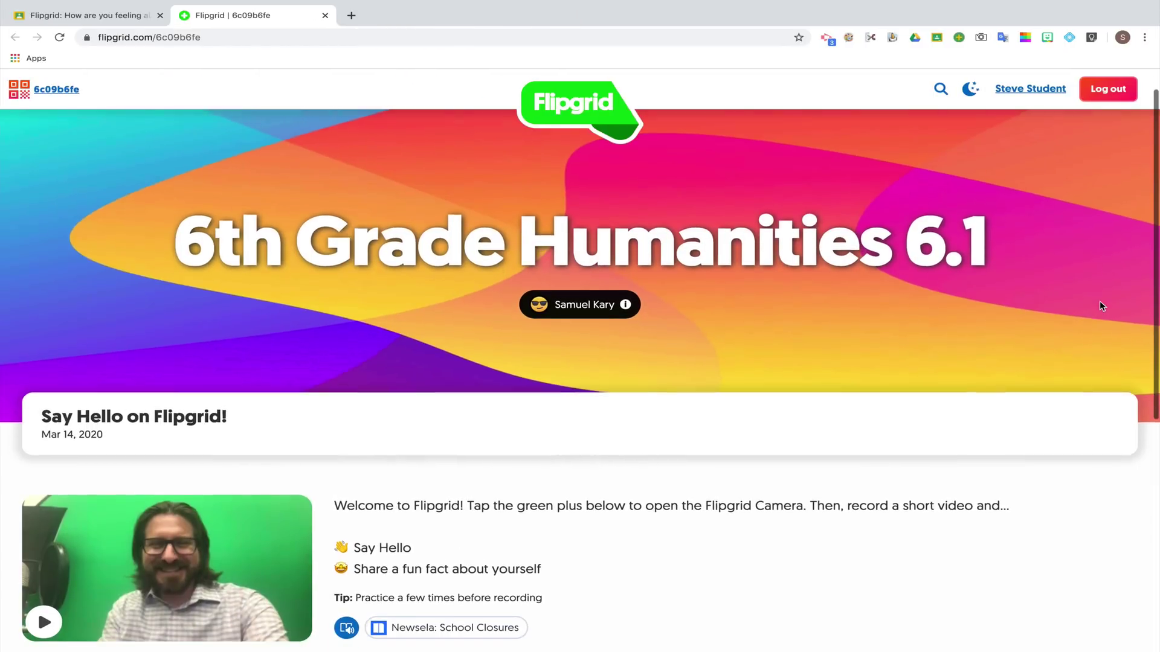
scroll(1100, 301, "down", 2)
scroll(1099, 306, "down", 4)
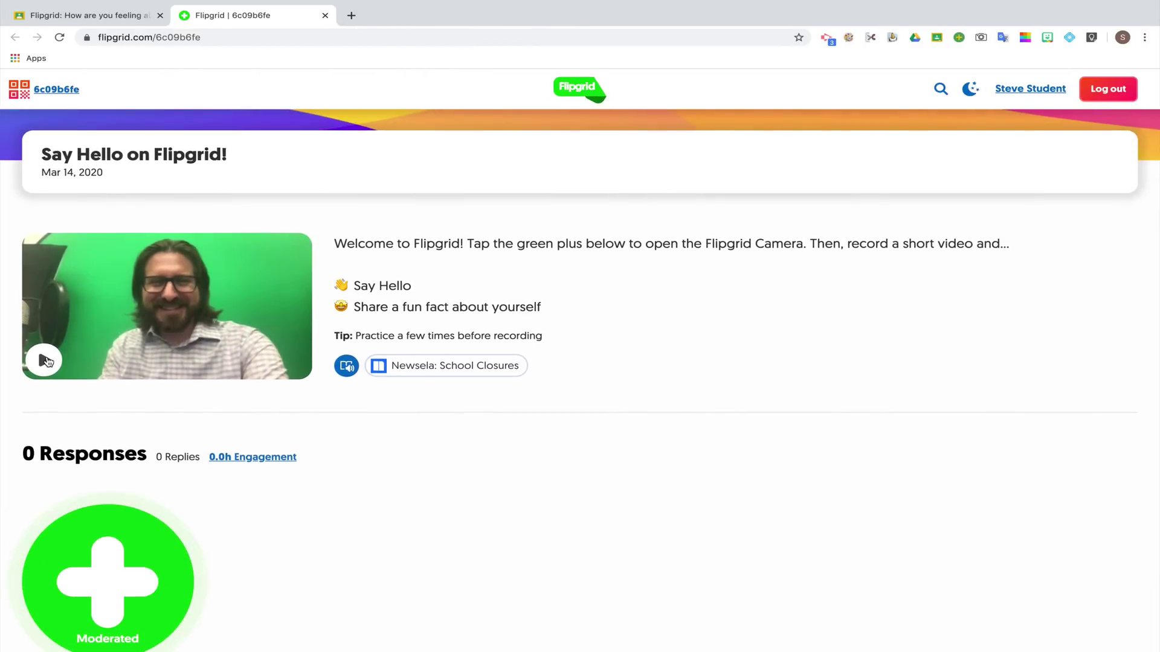
left_click(45, 360)
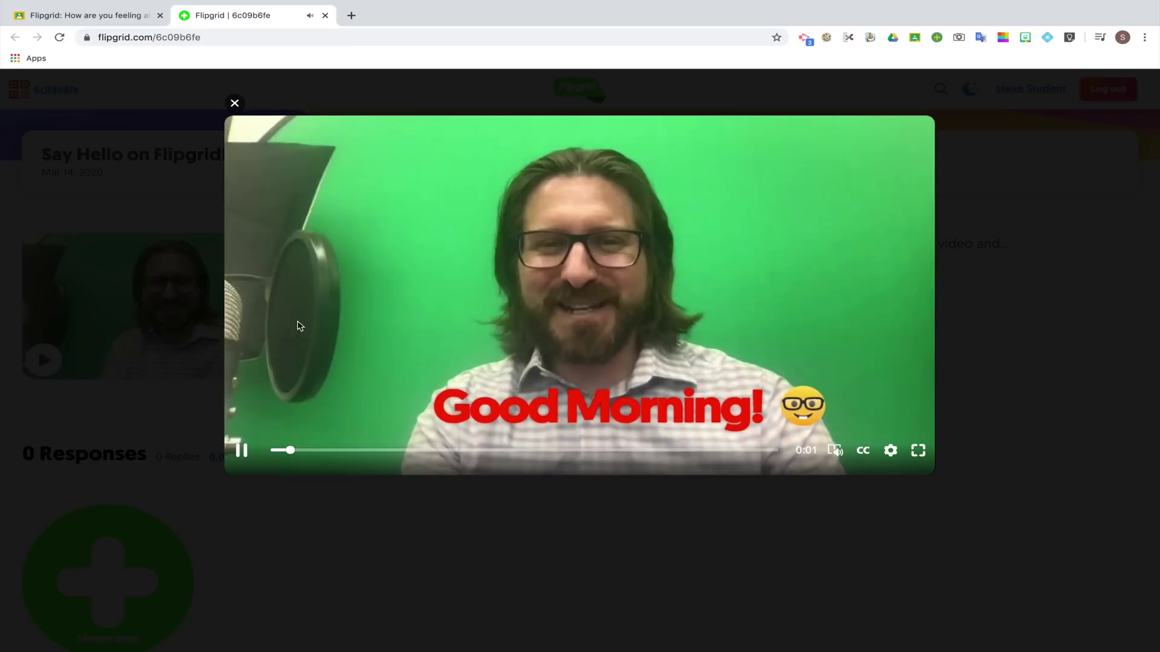
left_click(235, 105)
scroll(436, 511, "down", 1)
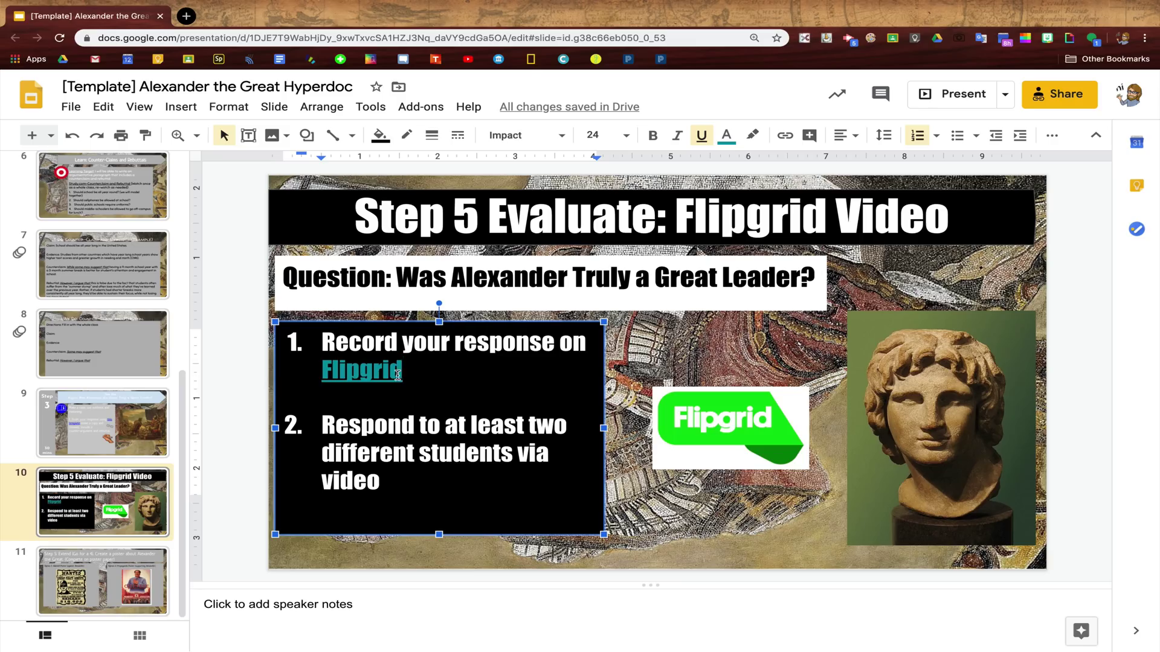
- Edit the Flipgrid link on slide 10 and select the flip code at its URL's end
left_click(383, 369)
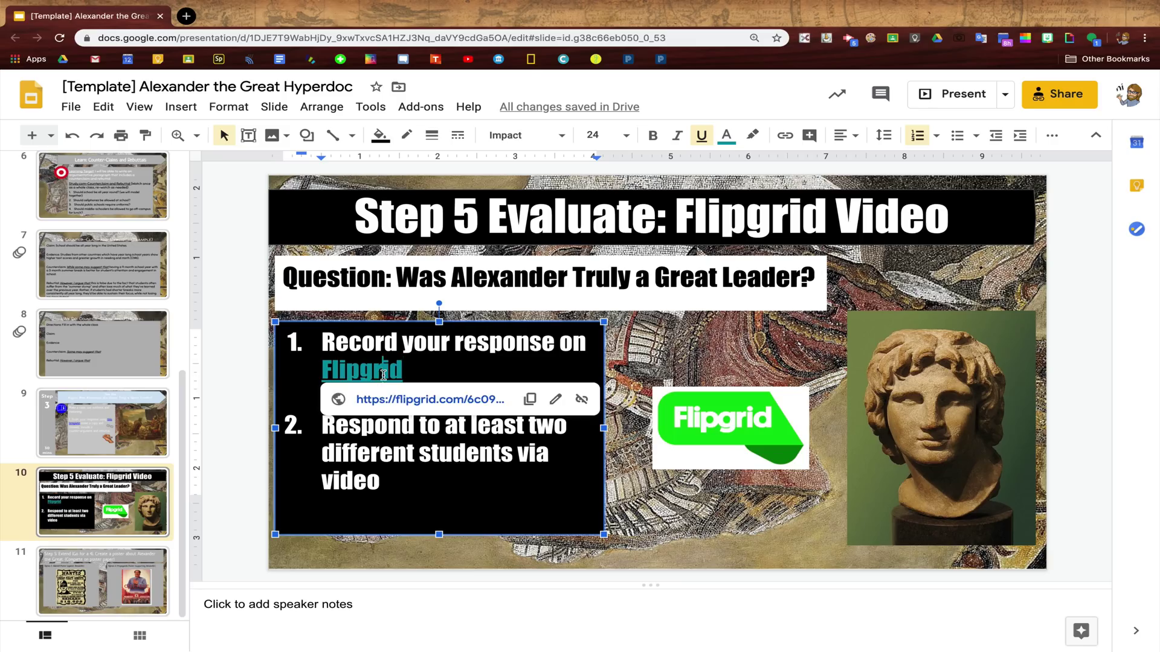
left_click(555, 400)
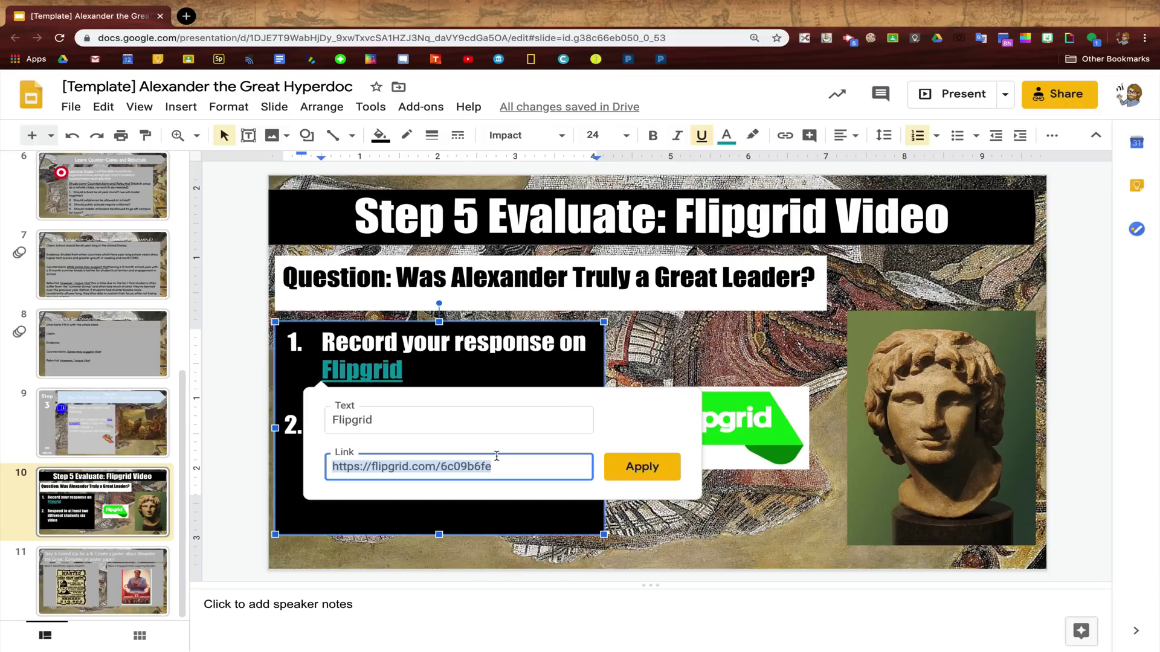
left_click_drag(496, 456, 305, 468)
- Cut the flip code from the end of the Flipgrid link's URL
key("ctrl+x")
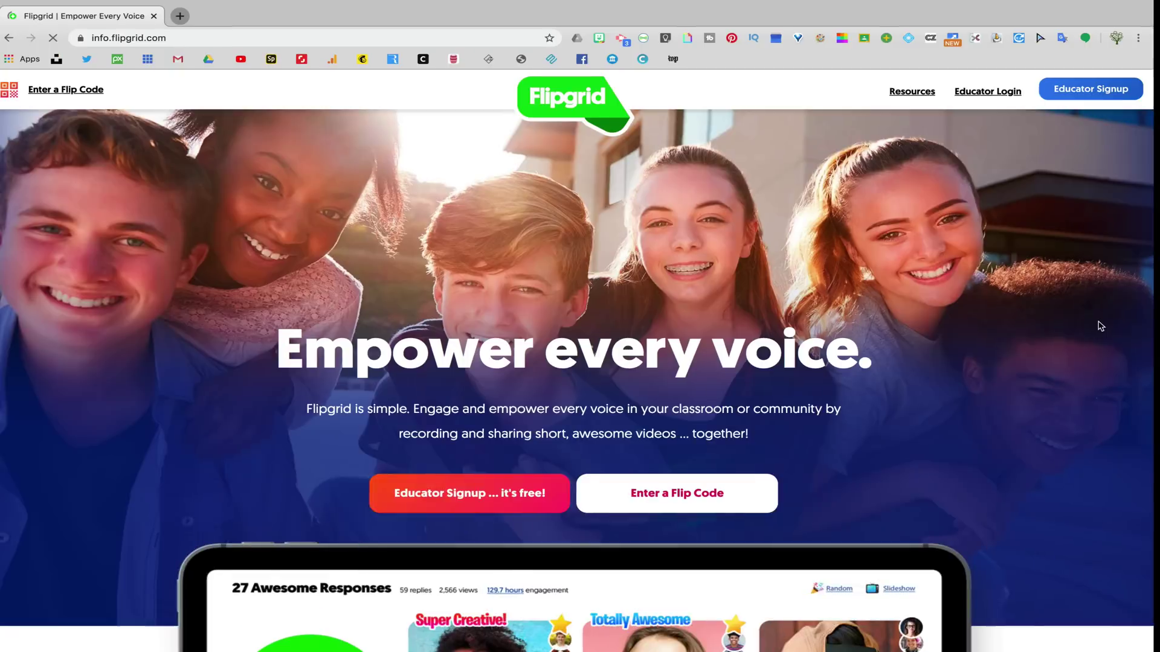